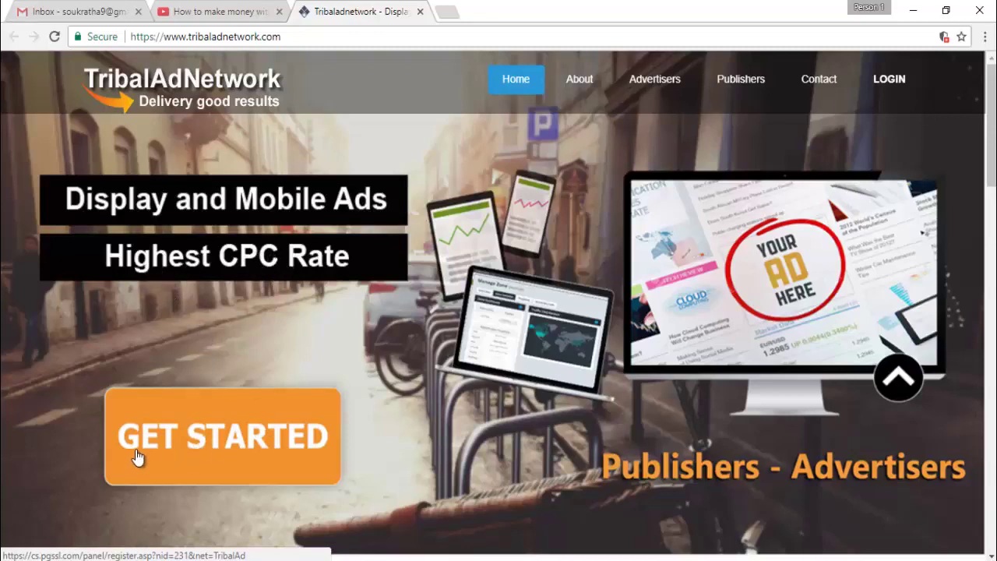
Start sign-up from GET STARTED to bring up the empty Open an Account form
left_click(215, 442)
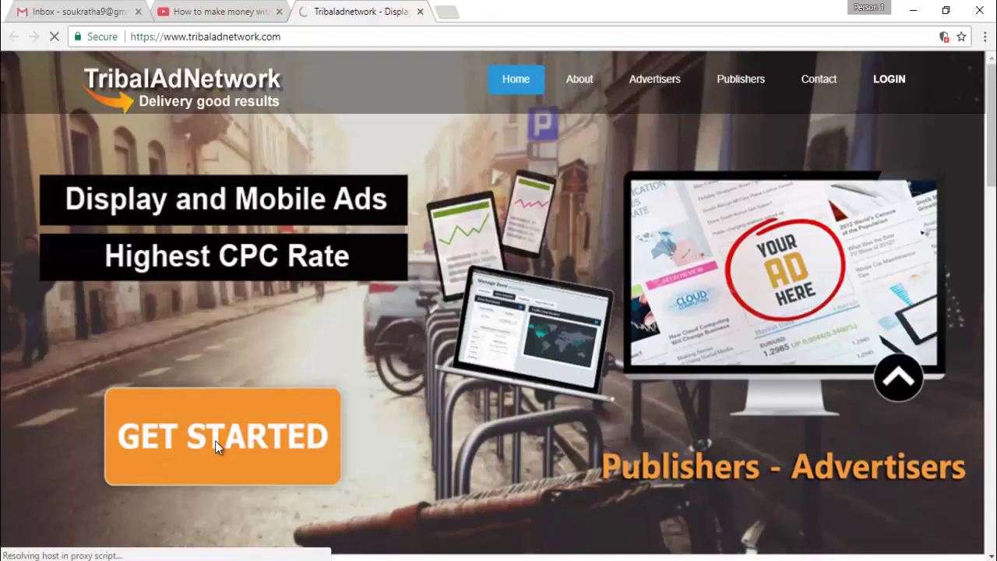
left_click(736, 84)
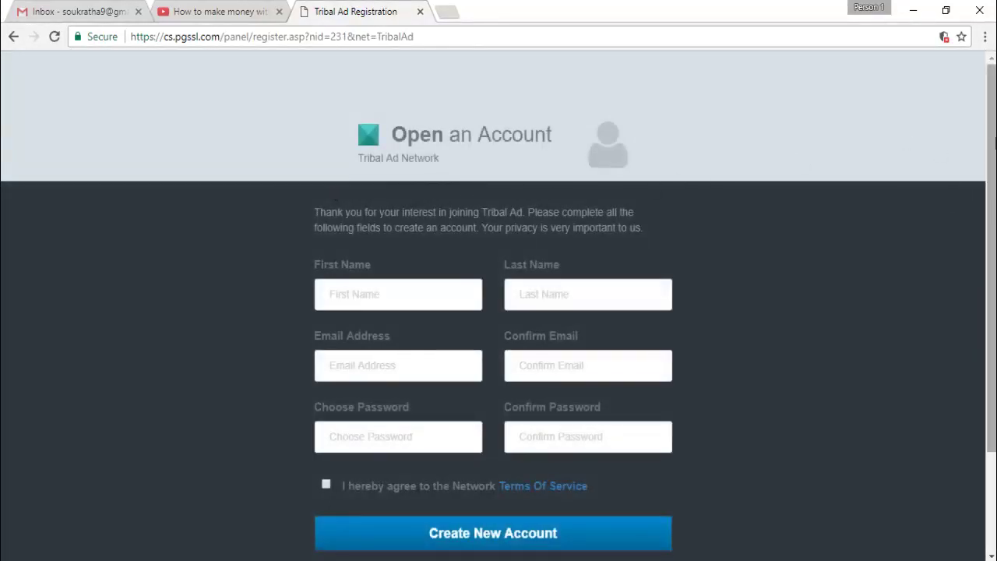
left_click_drag(994, 142, 994, 120)
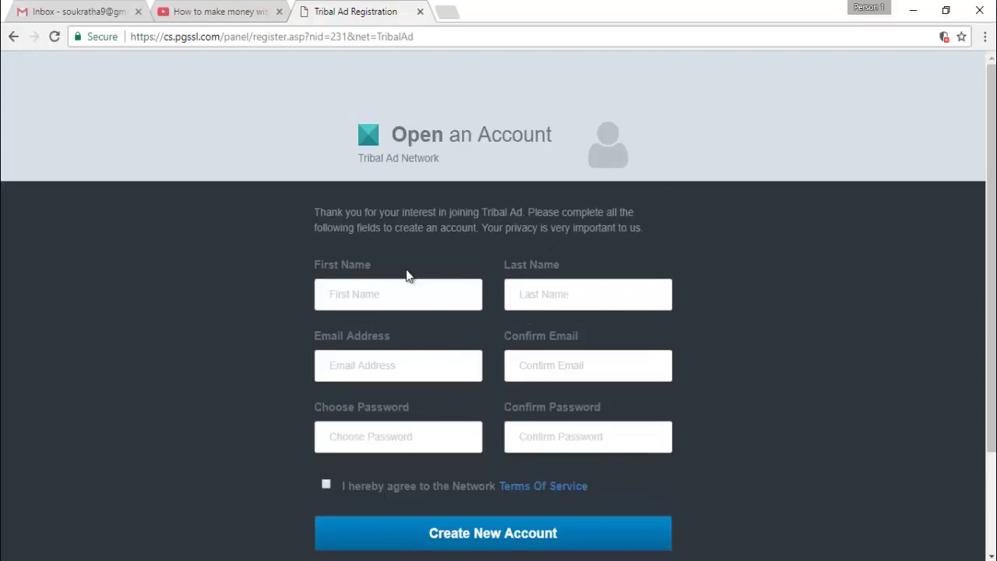
Enter the first name and last name on the registration form
left_click(341, 291)
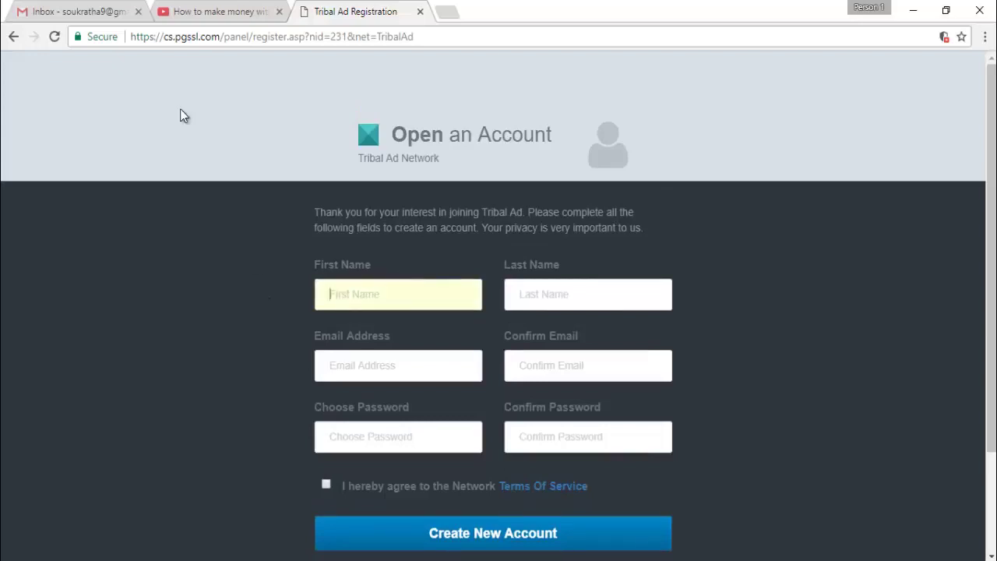
left_click(68, 11)
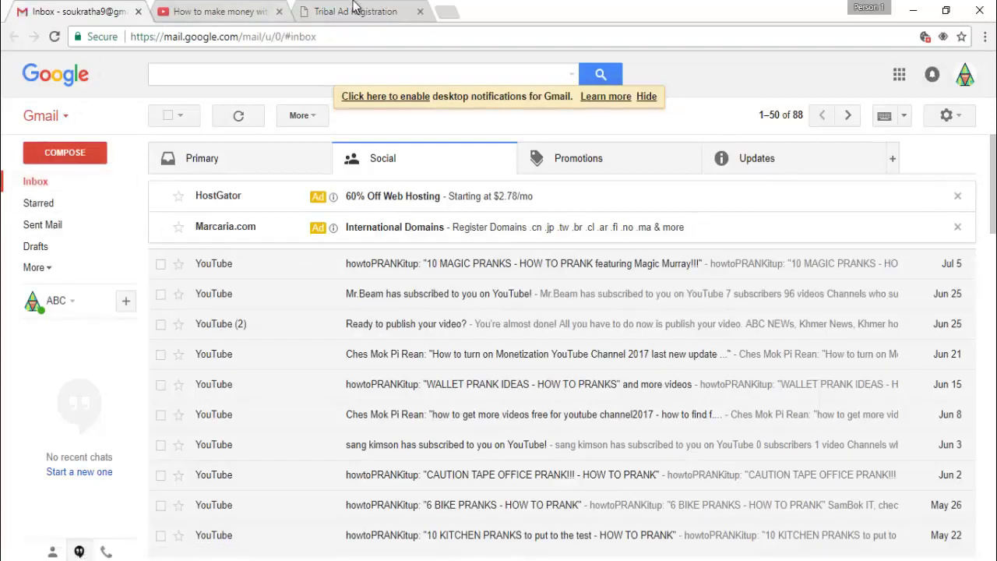
left_click(321, 10)
left_click(366, 309)
key("Tab")
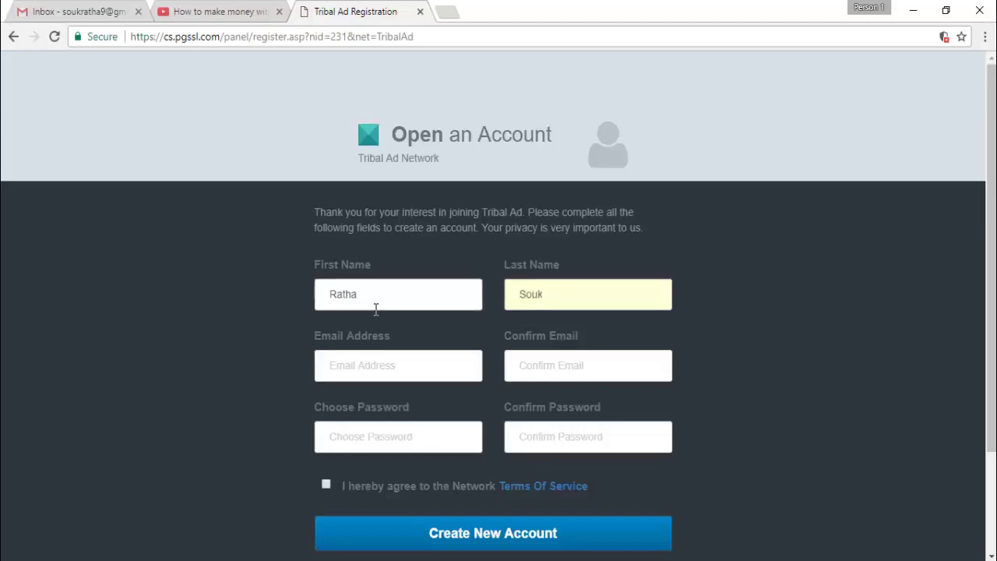
Copy the account email address from Gmail's Google account menu
left_click(337, 375)
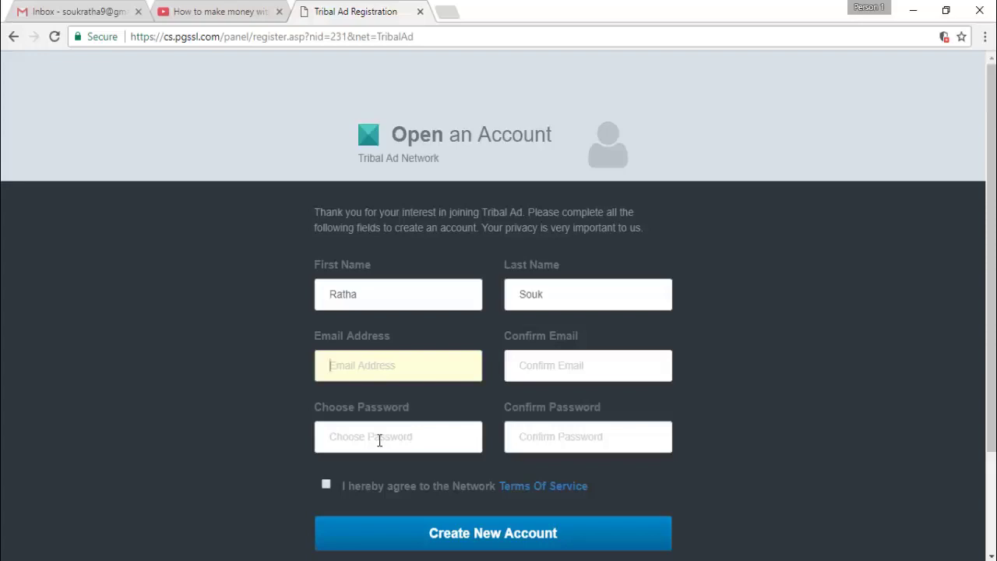
left_click(43, 10)
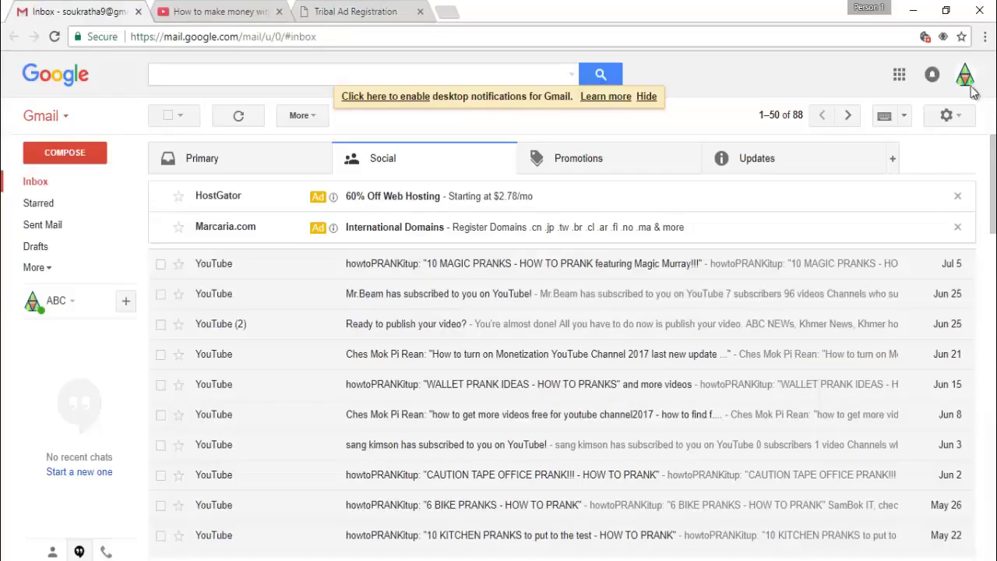
left_click(964, 76)
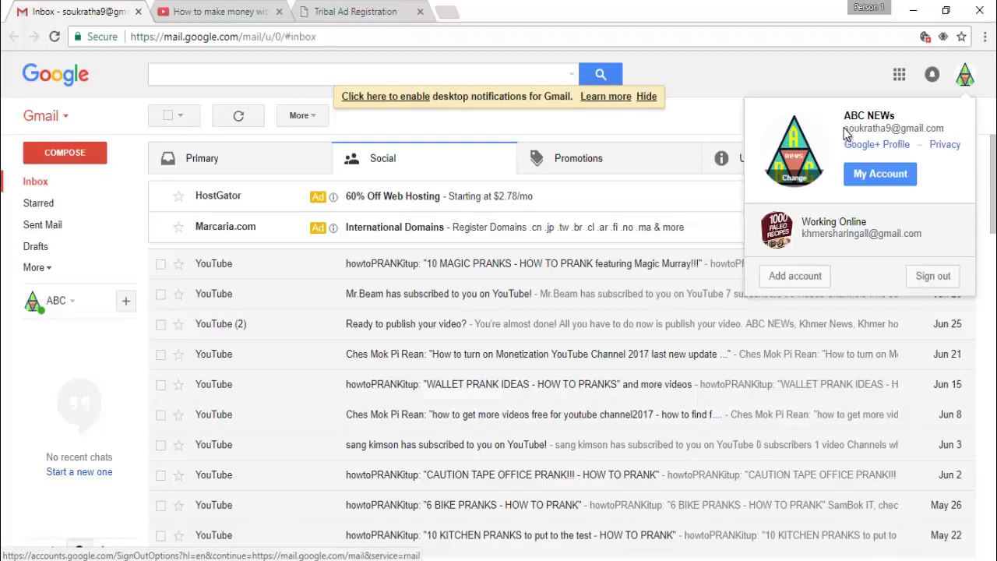
left_click_drag(845, 128, 943, 122)
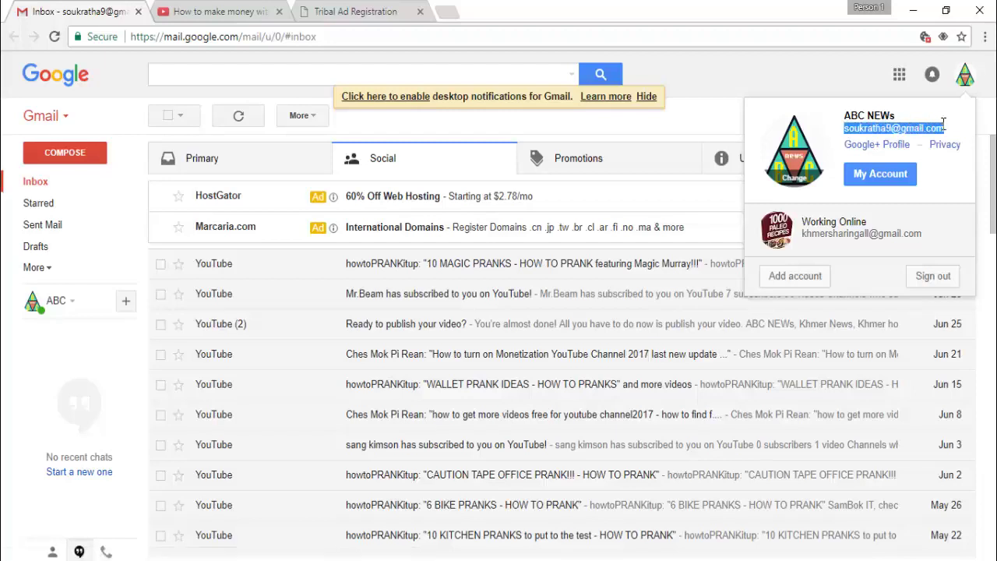
right_click(932, 133)
left_click(770, 144)
left_click(354, 11)
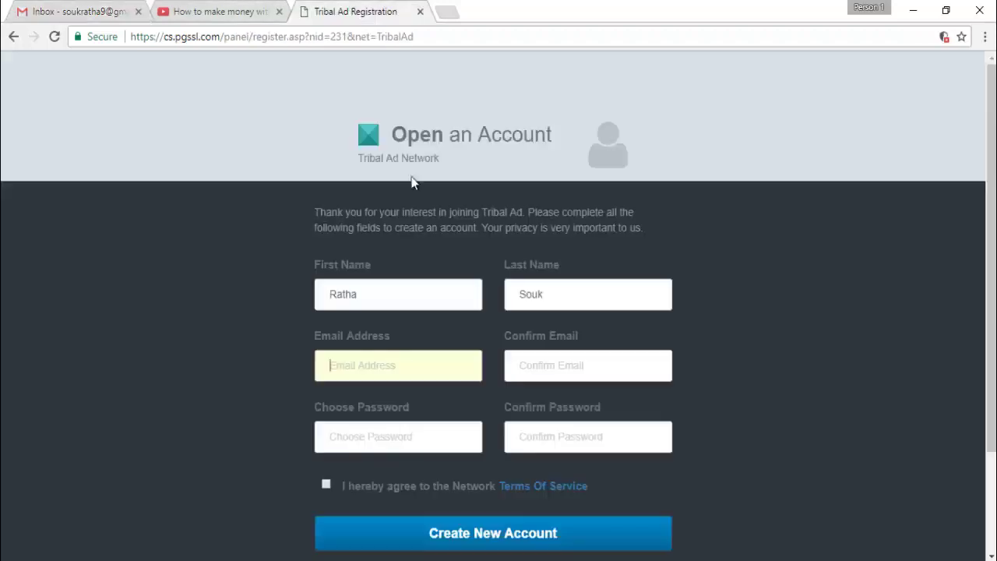
Paste the copied address into Email Address and Confirm Email
left_click(390, 365)
right_click(374, 366)
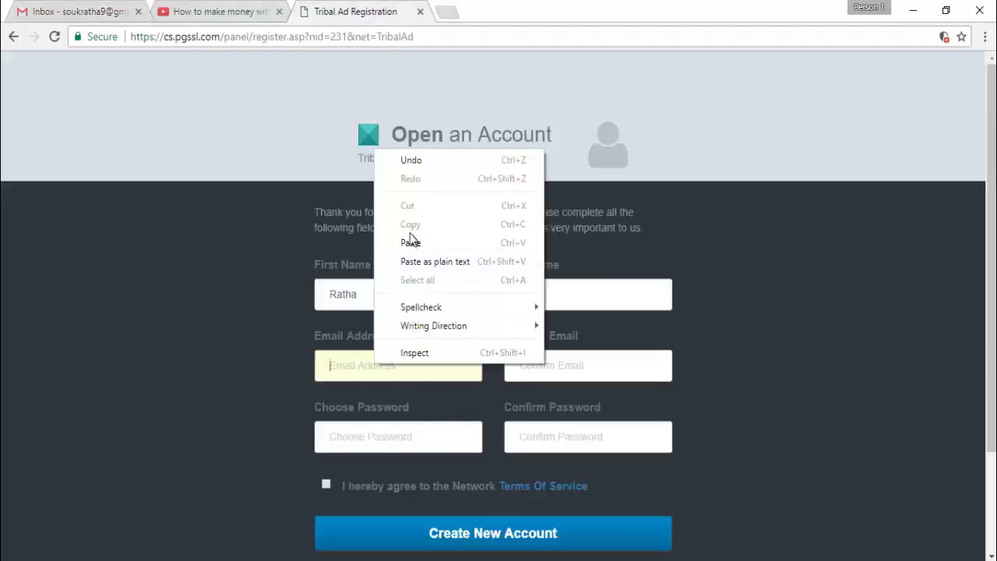
left_click(417, 243)
left_click(523, 365)
right_click(525, 367)
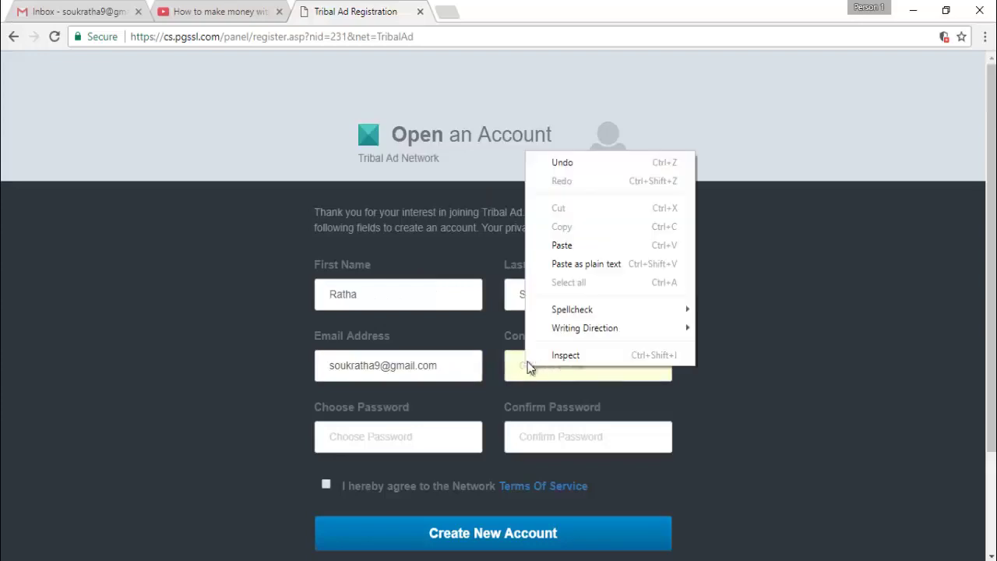
left_click(562, 244)
left_click(335, 450)
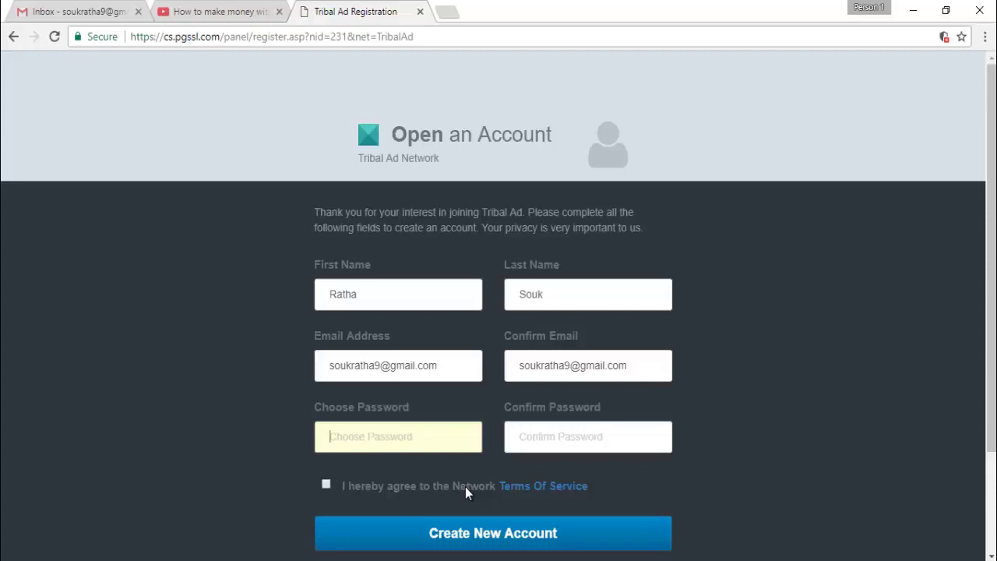
Fill Choose Password and Confirm Password, then tick the Terms of Service agreement
type("••••••")
key("BackSpace")
key("BackSpace")
key("BackSpace")
key("BackSpace")
key("BackSpace")
key("BackSpace")
type("•••••••••••••")
left_click(538, 438)
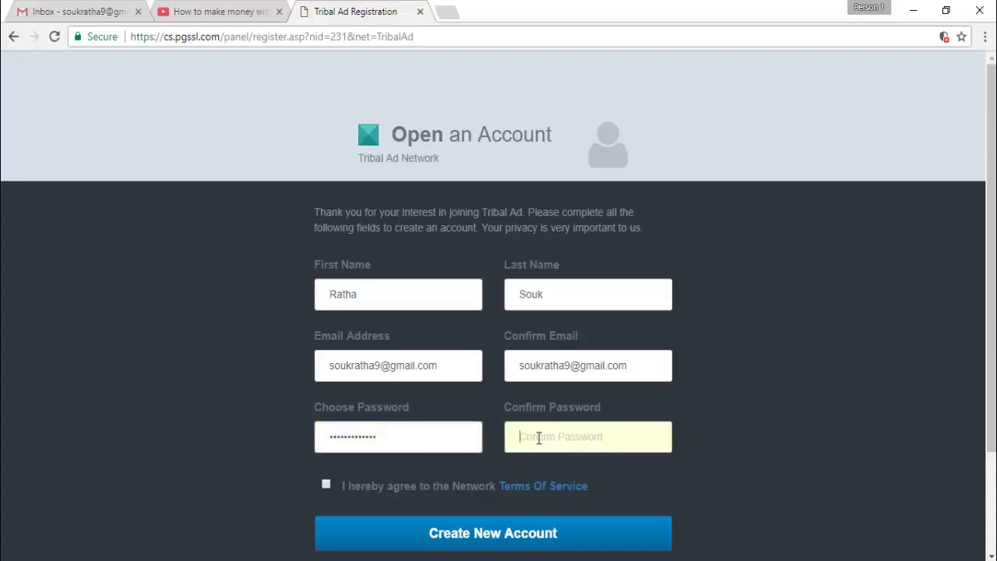
type("••••••••••••••")
left_click(325, 484)
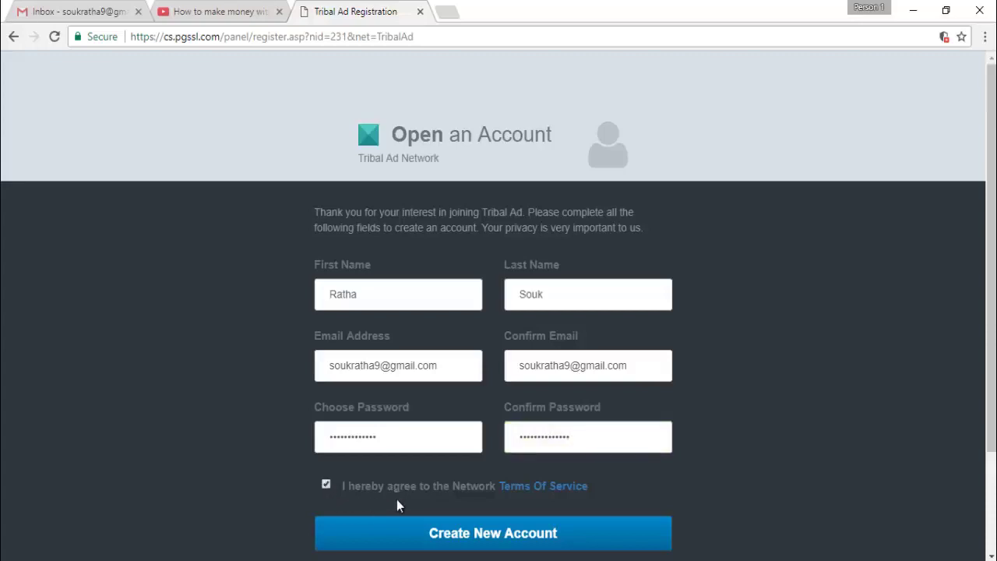
Submit the form with Create New Account and inspect the rejected password fields
scroll(873, 428, "down", 2)
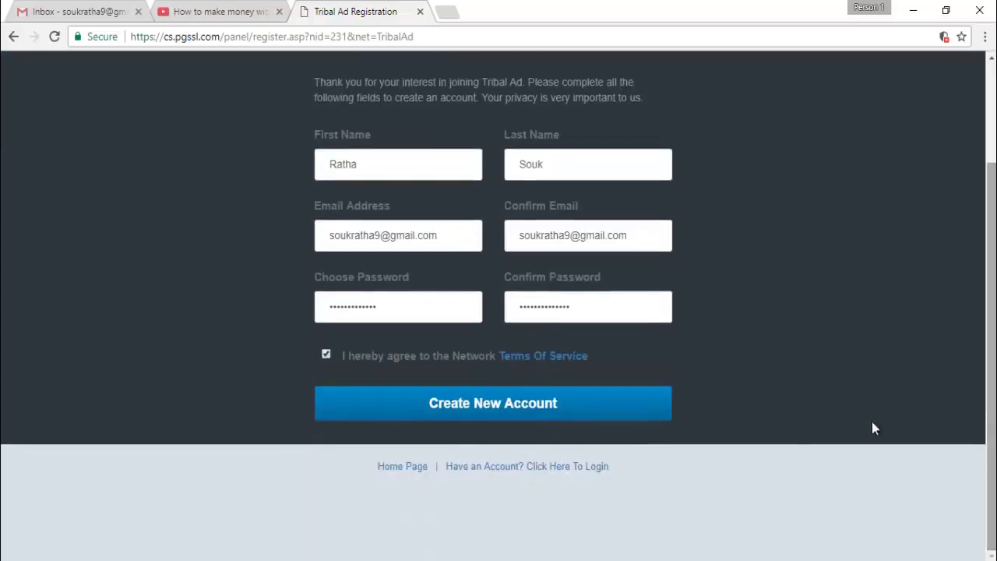
left_click(474, 401)
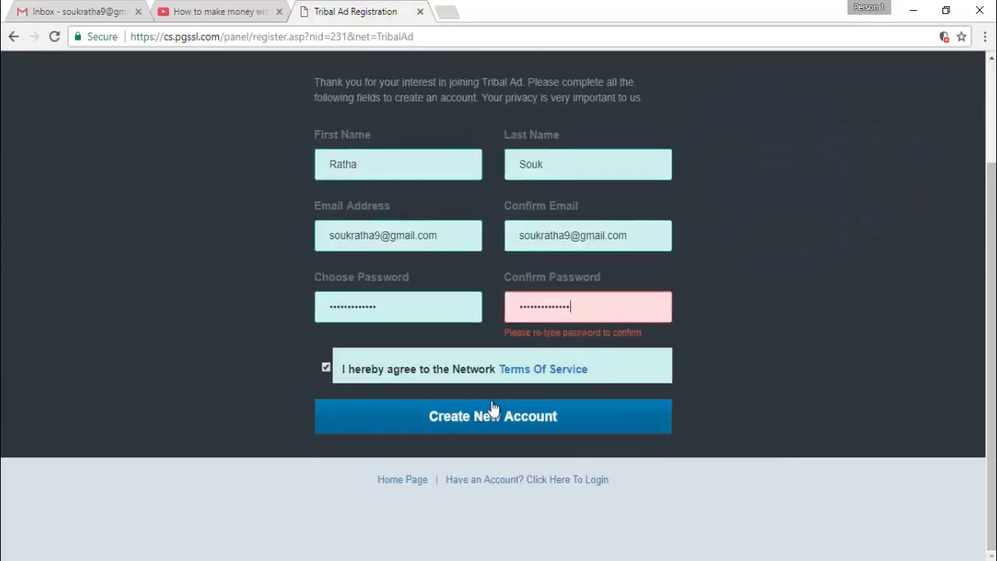
left_click_drag(569, 309, 480, 316)
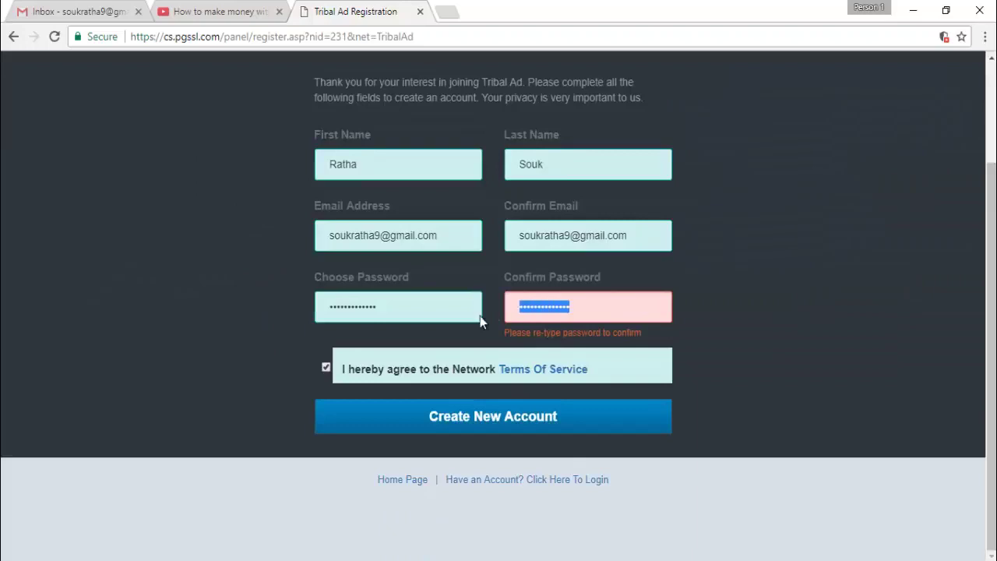
left_click_drag(392, 307, 314, 309)
right_click(346, 313)
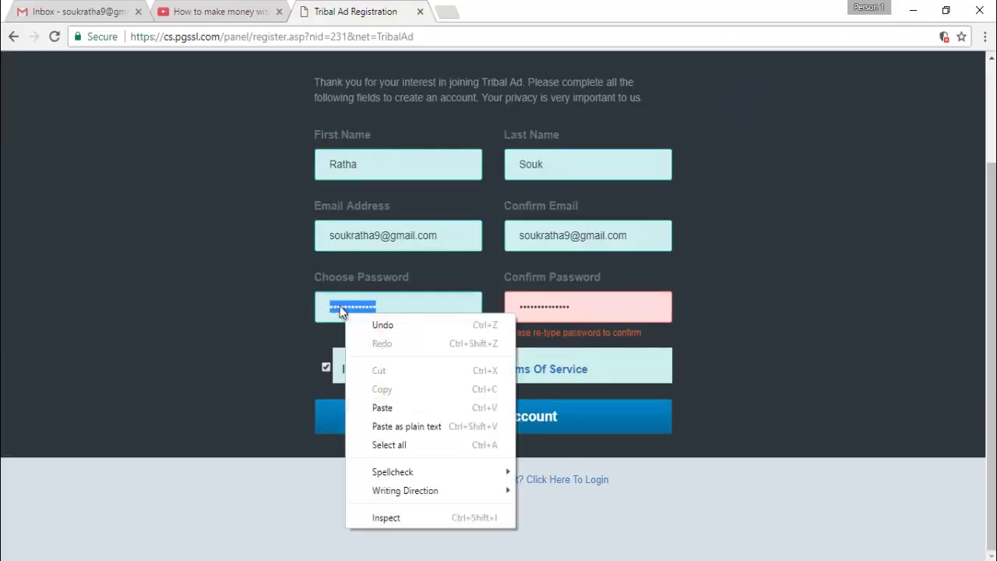
left_click(341, 307)
Retype both the chosen and confirmation passwords and submit again
left_click_drag(393, 306, 281, 318)
key("BackSpace")
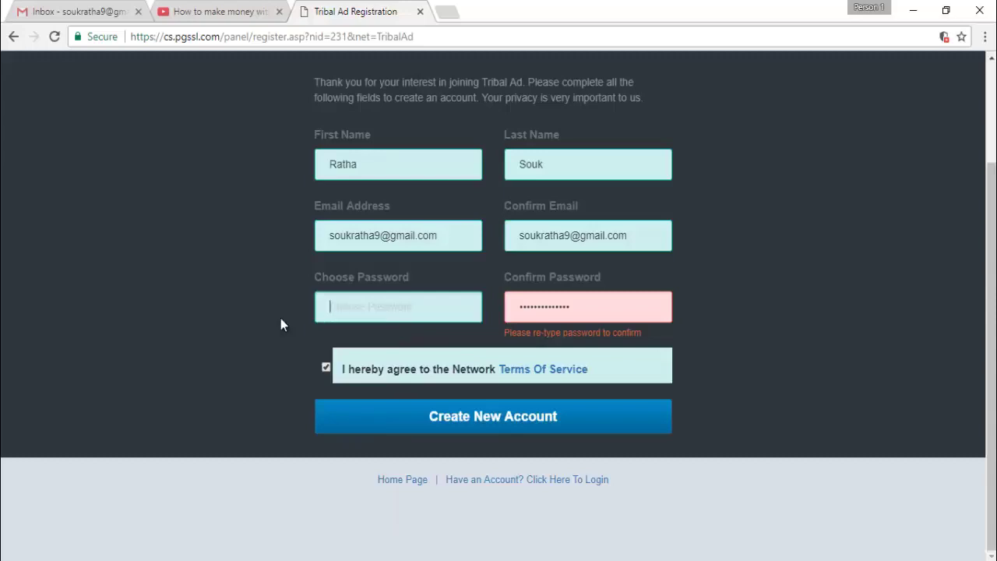
type("•••••••••••")
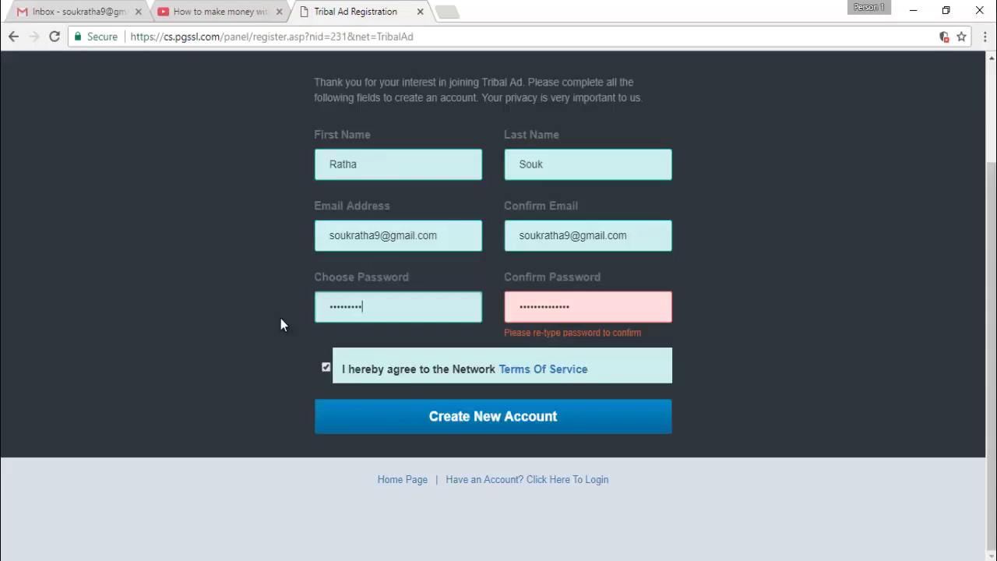
type("•••")
key("Tab")
key("BackSpace")
type("••••••••••")
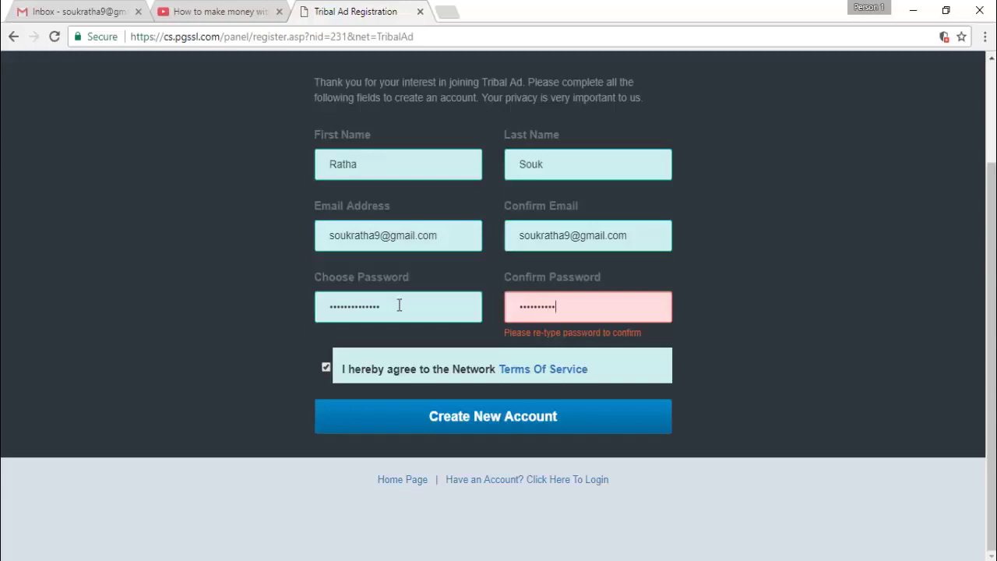
type("••••")
left_click(502, 418)
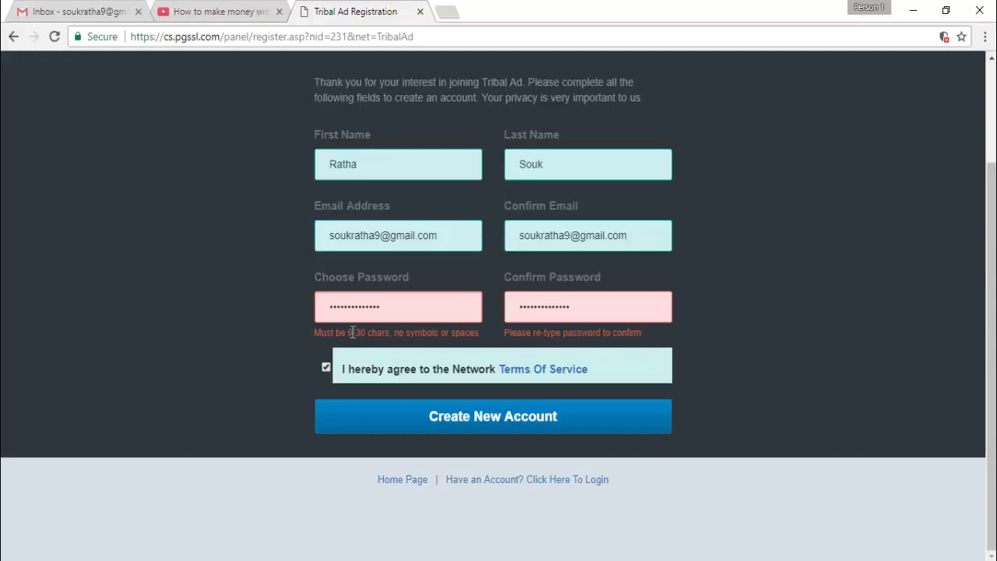
Replace the password with one of 6–30 characters and retype the confirmation
left_click_drag(349, 333, 368, 332)
left_click(345, 334)
left_click(445, 317)
key("ctrl+a")
key("BackSpace")
type("••••••••••")
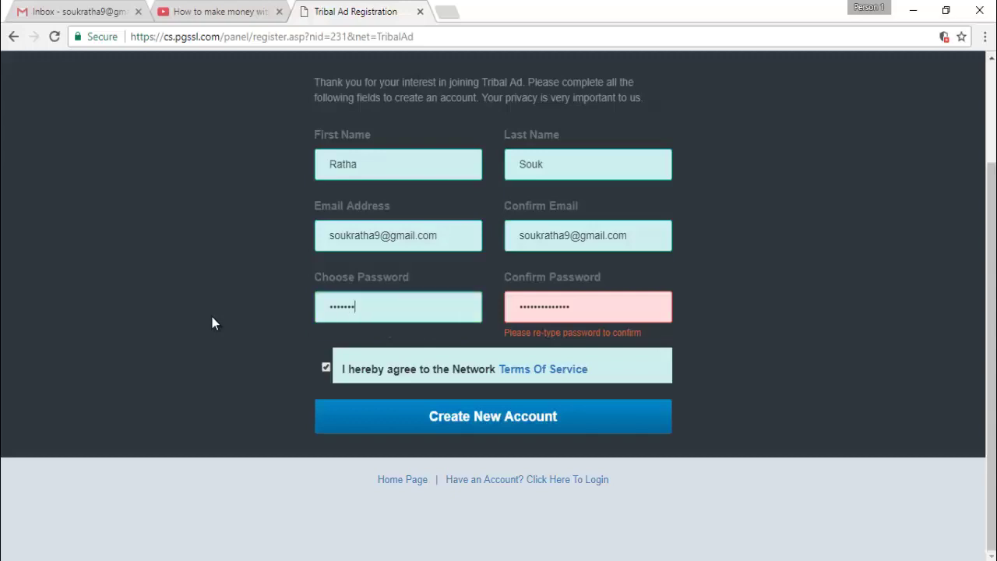
left_click_drag(621, 318, 356, 311)
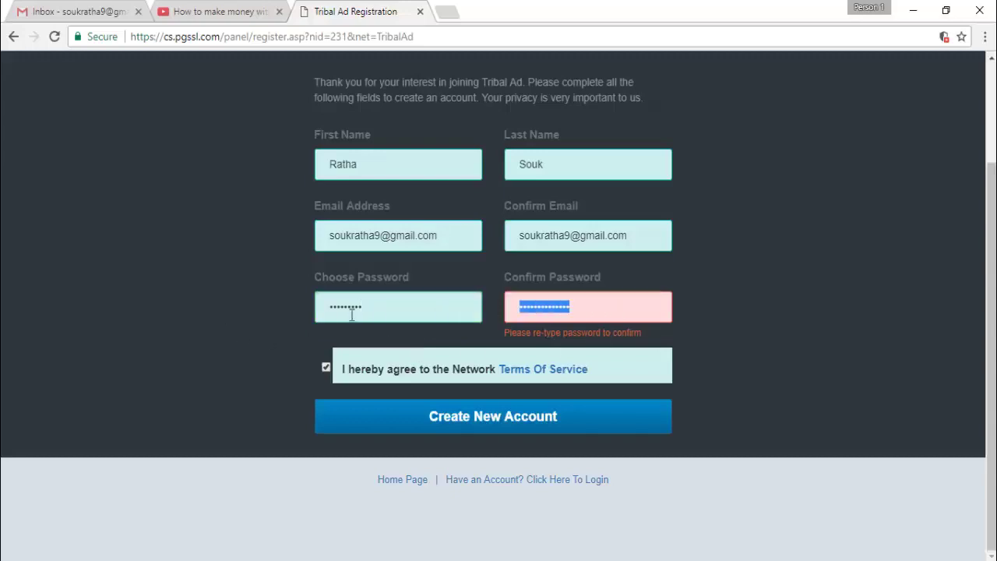
type("•••")
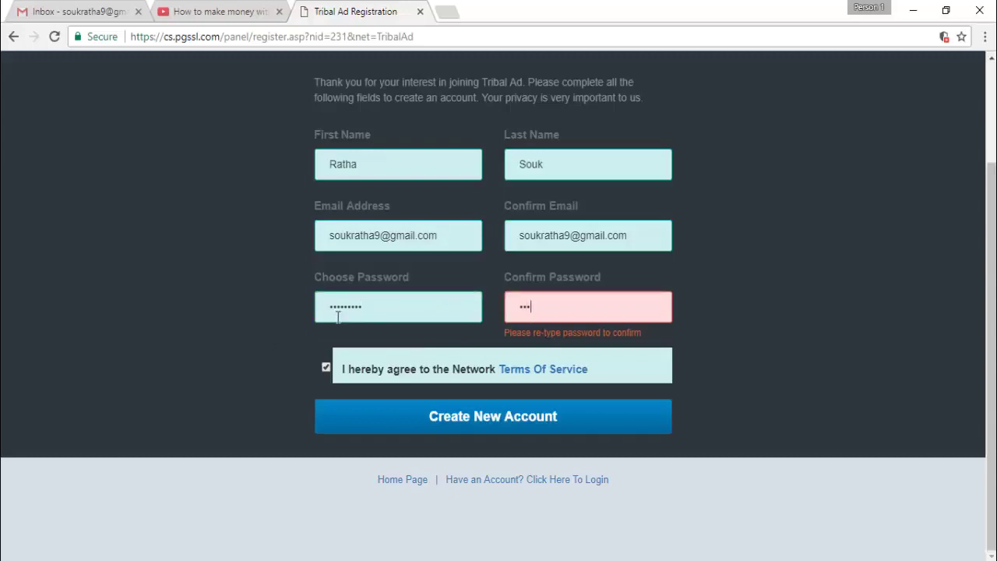
type("•••••••")
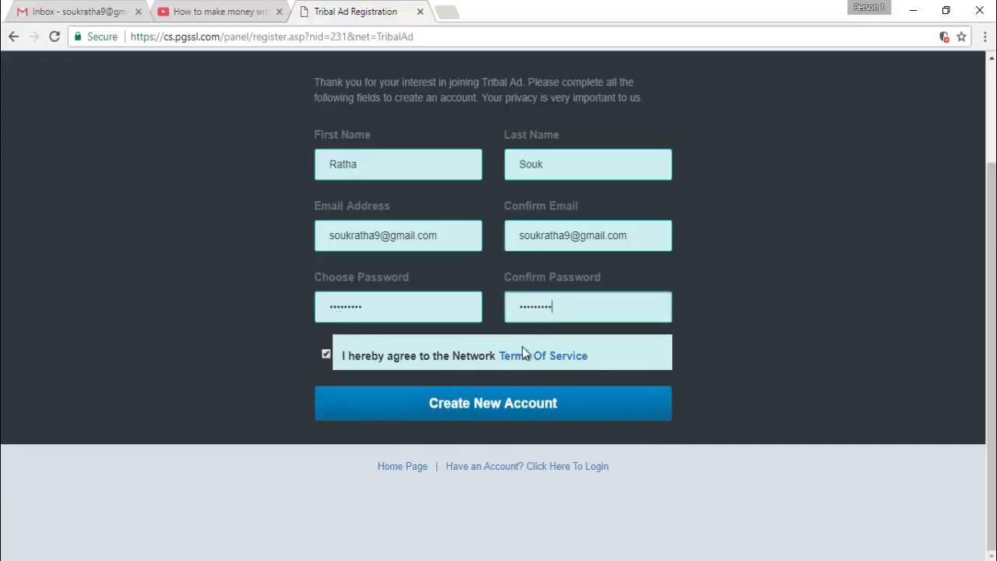
Create the account, save the password in Chrome, and go to Gmail
left_click(469, 411)
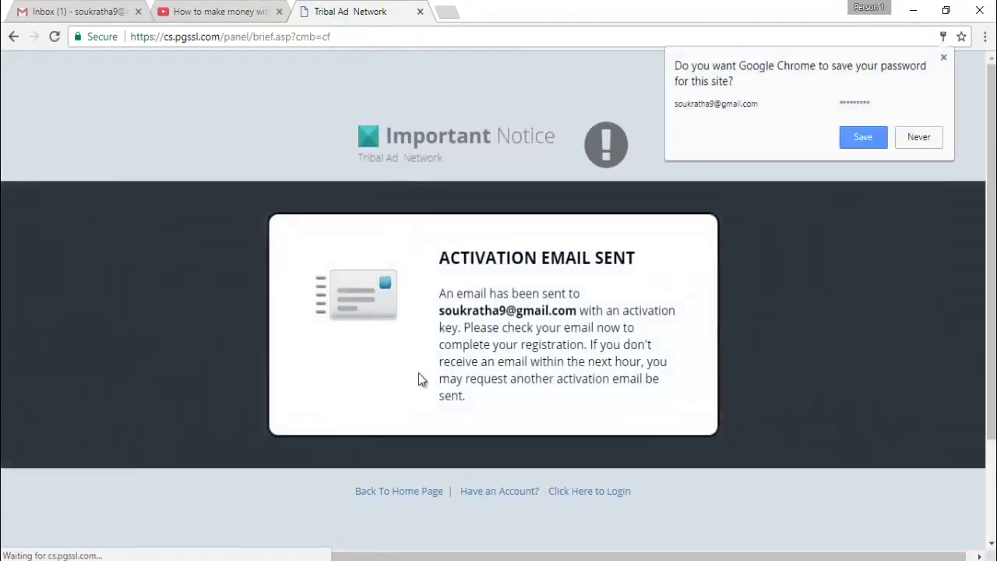
left_click(863, 137)
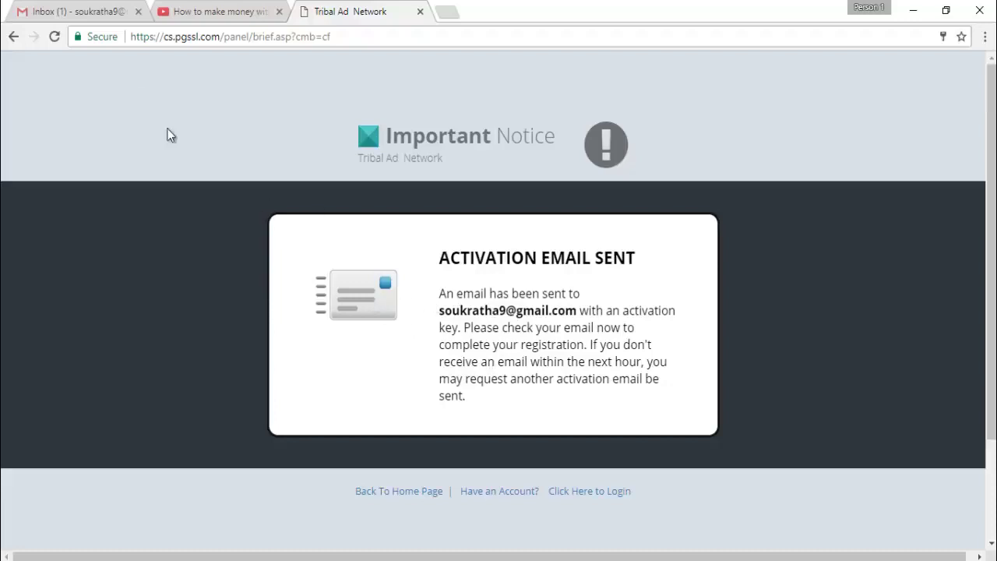
left_click(85, 10)
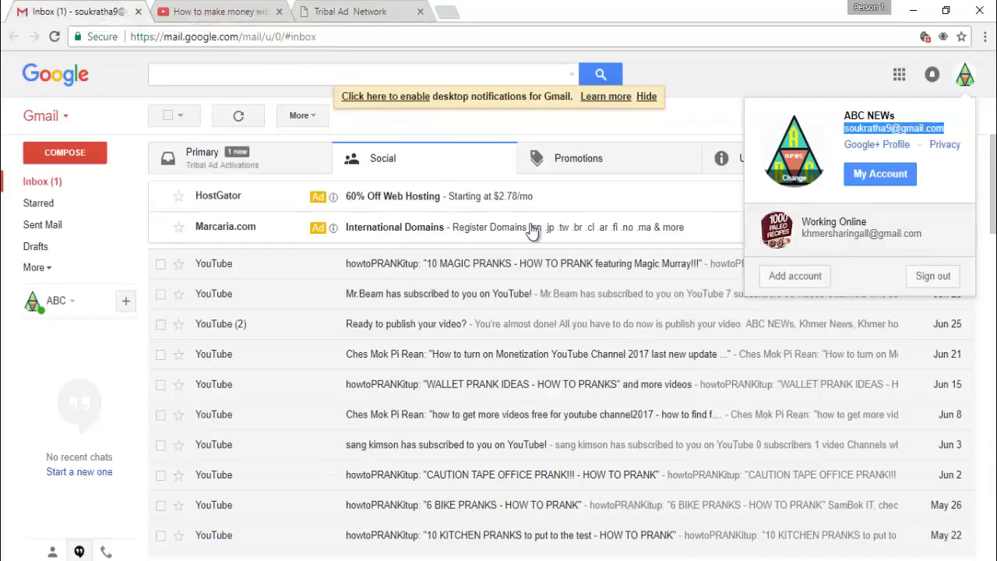
Open the 'Tribal Ad Activation Required' email and follow its activation link
left_click(47, 186)
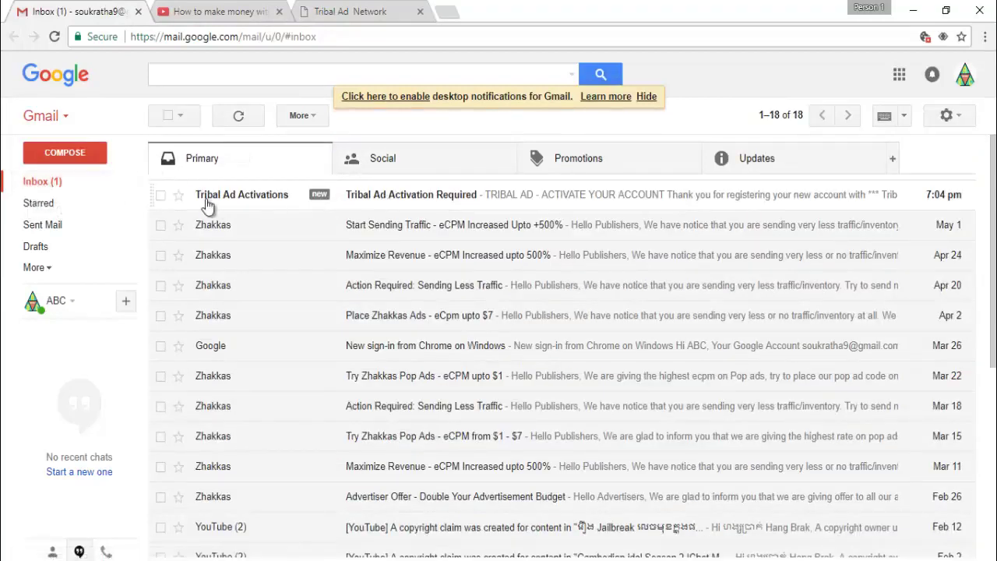
left_click(425, 200)
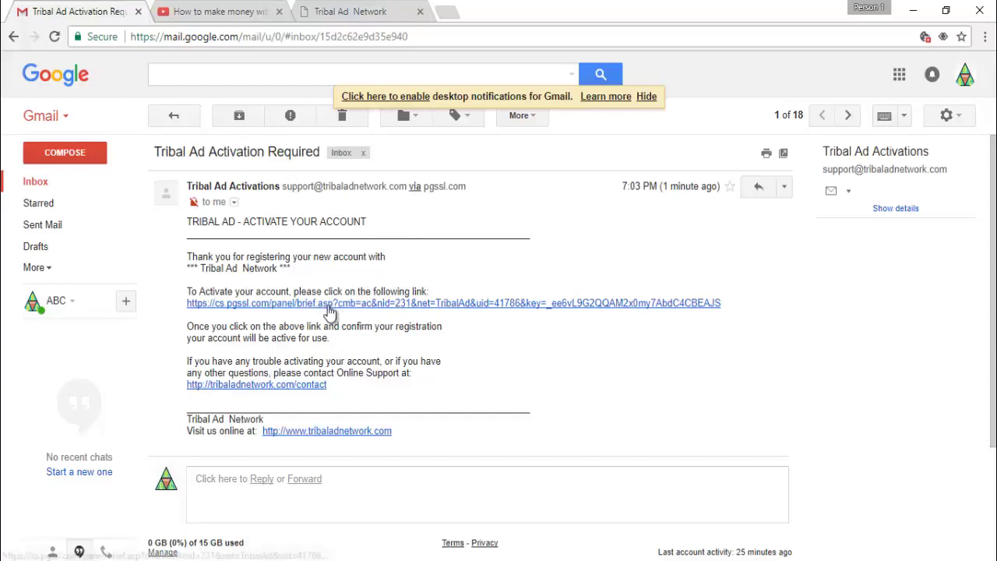
left_click(292, 305)
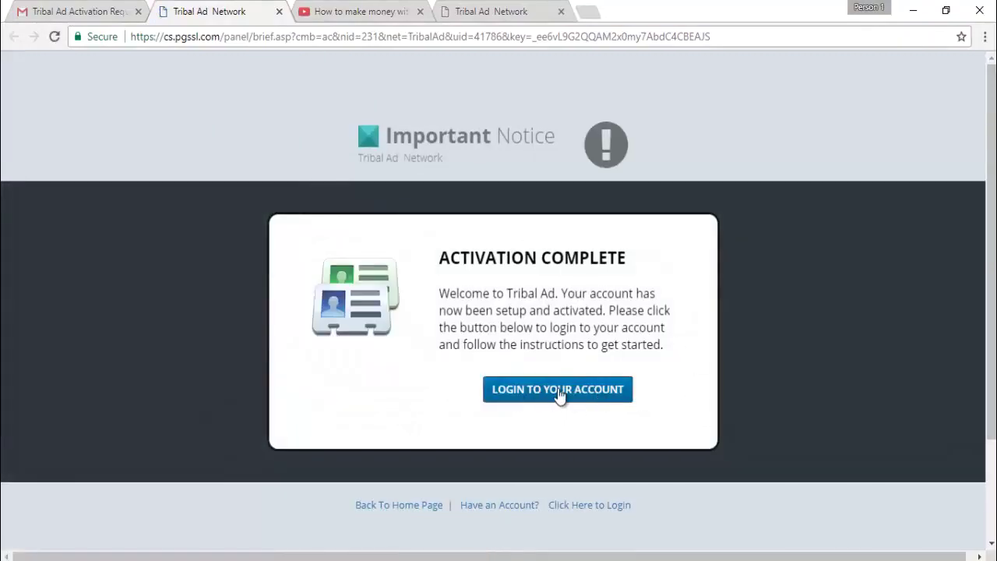
Close the extra tab and log in to the account with Remember Me ticked
left_click(558, 390)
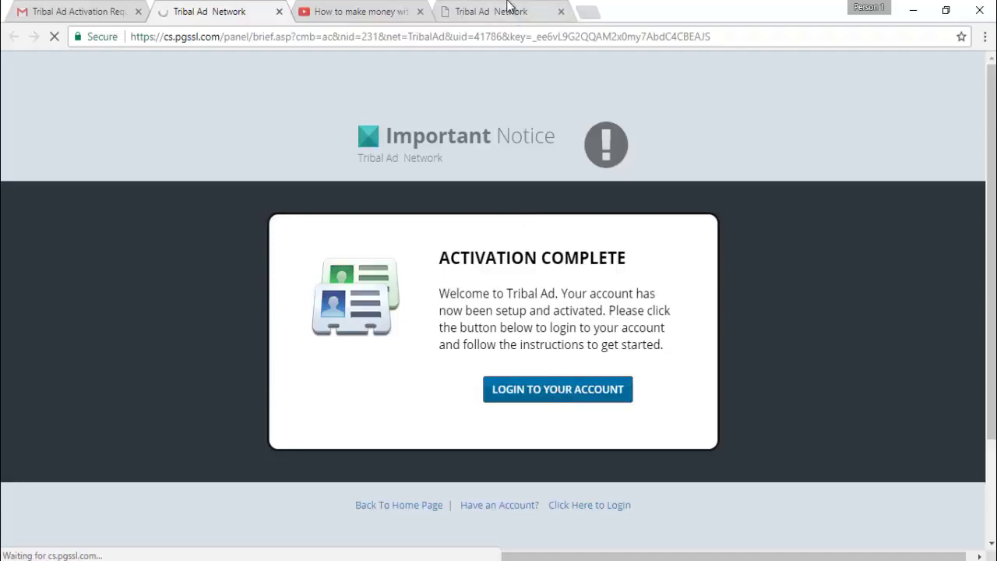
left_click(507, 16)
left_click(561, 11)
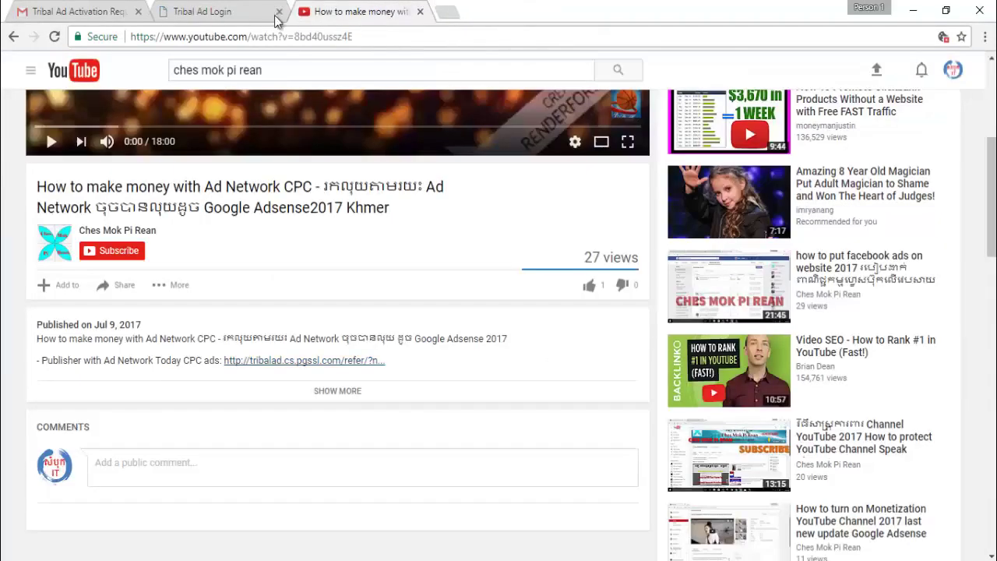
left_click(234, 13)
left_click(373, 324)
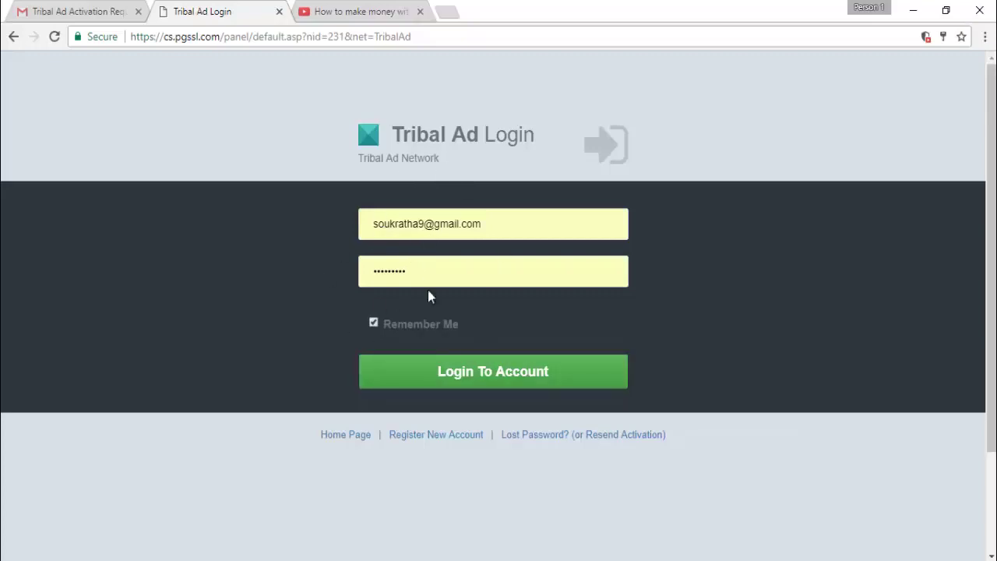
left_click(469, 377)
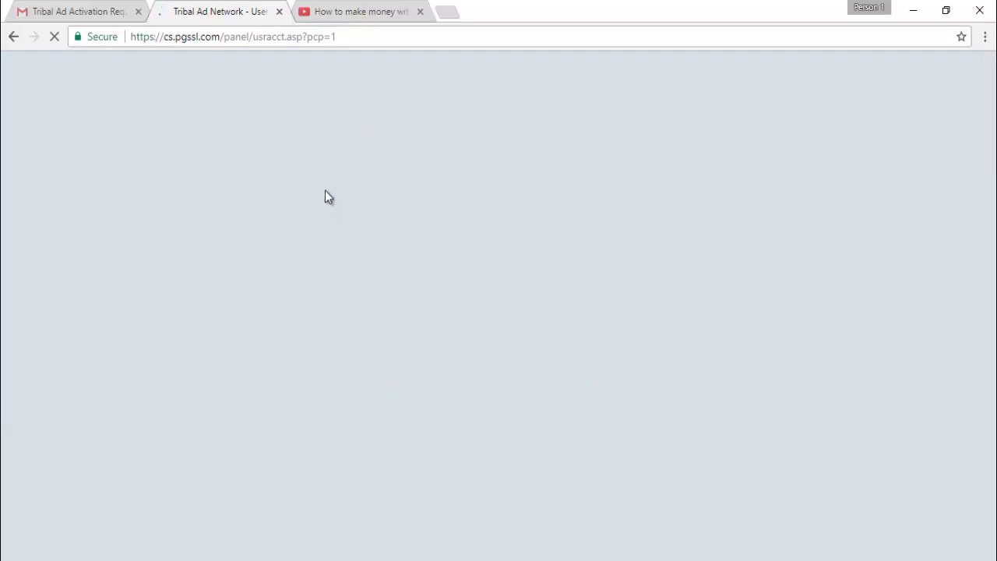
Check the loading control panel, then return to the 'How to make money with Ad Network CPC' video
left_click(354, 11)
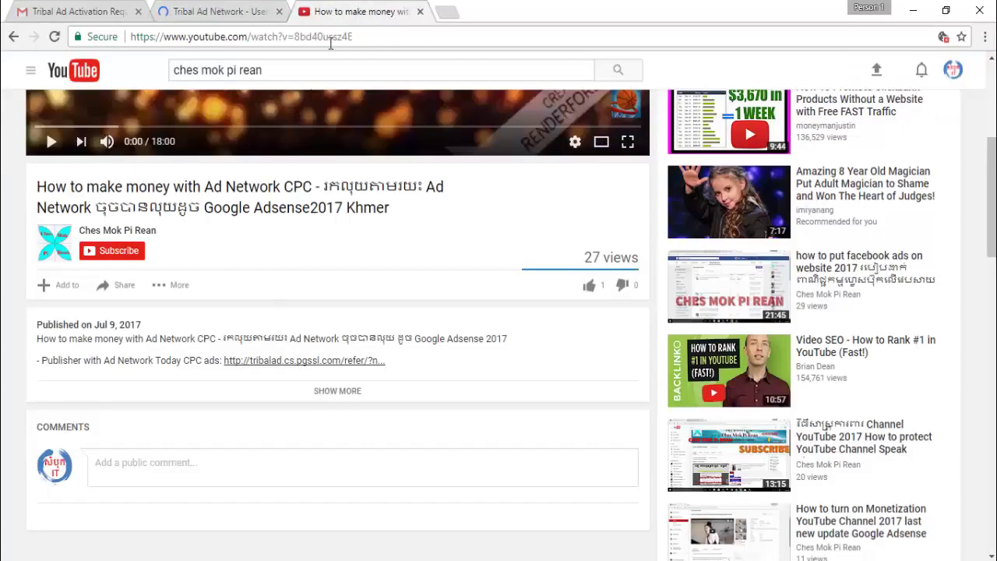
left_click_drag(992, 203, 992, 129)
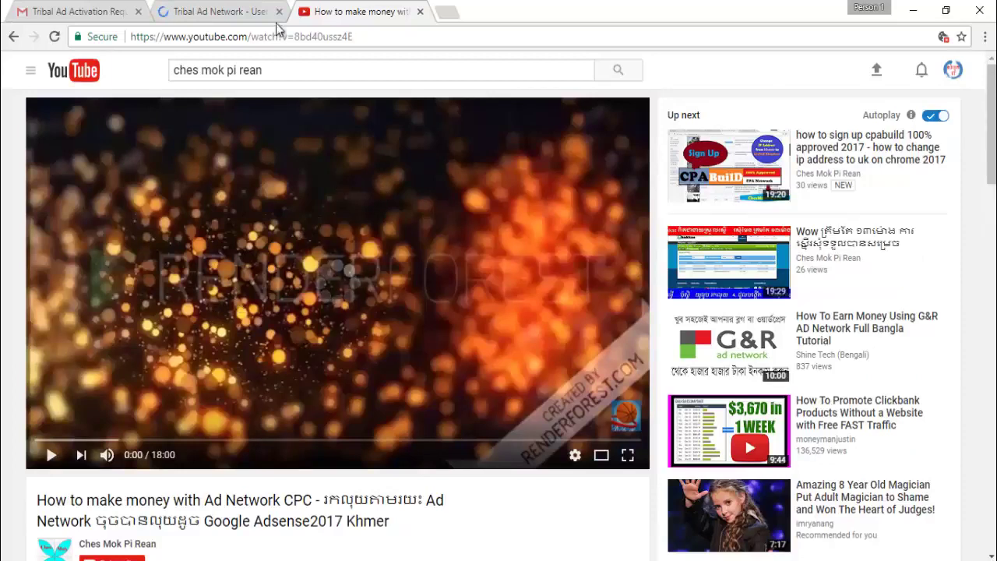
left_click(232, 6)
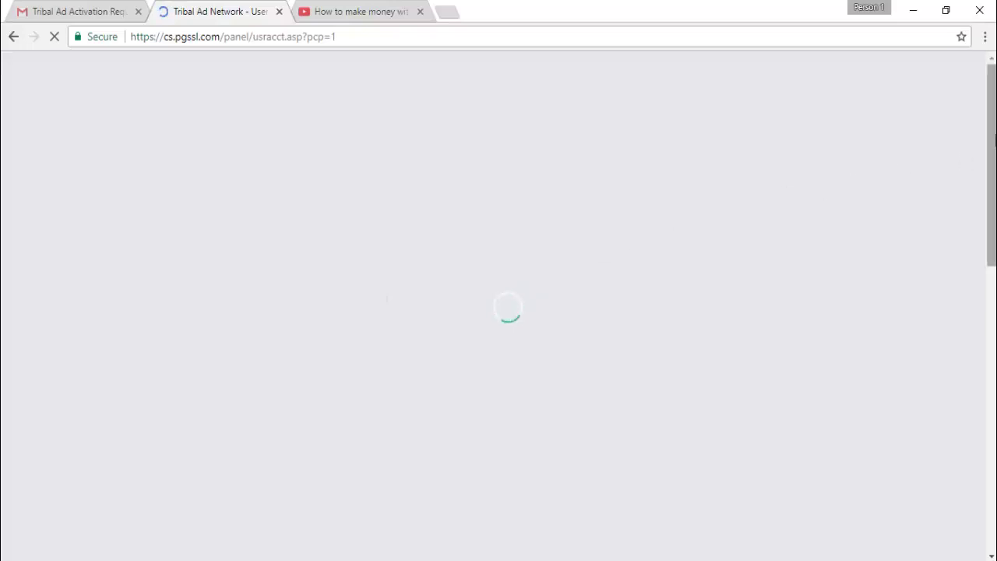
left_click(388, 13)
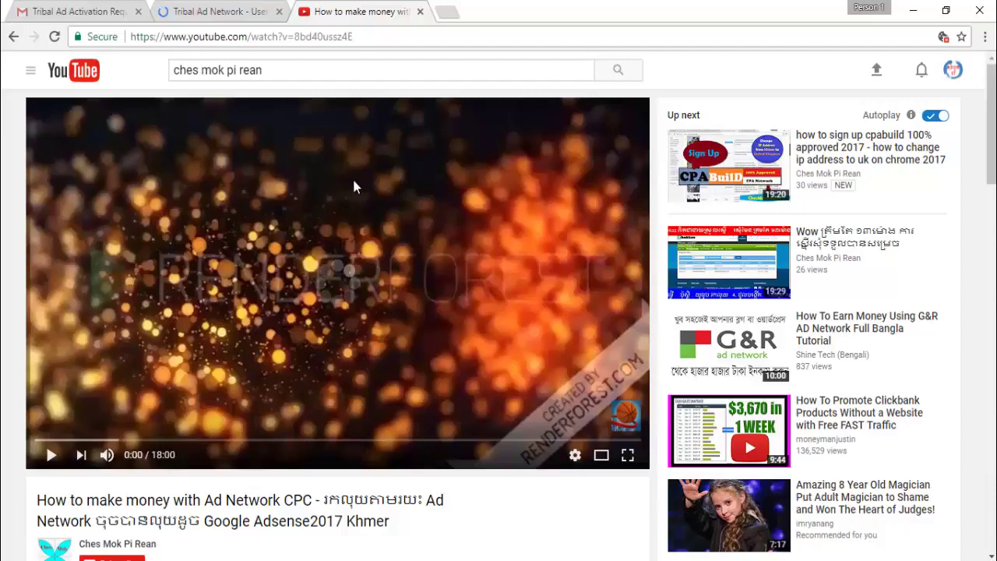
left_click(447, 12)
type("c")
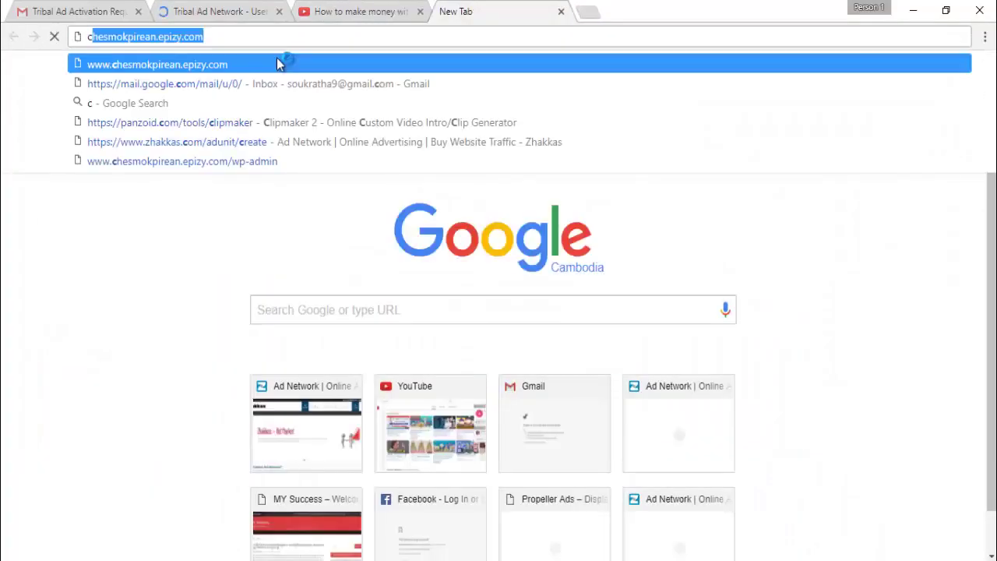
type("ambofresh.cf")
key("Home")
type("w")
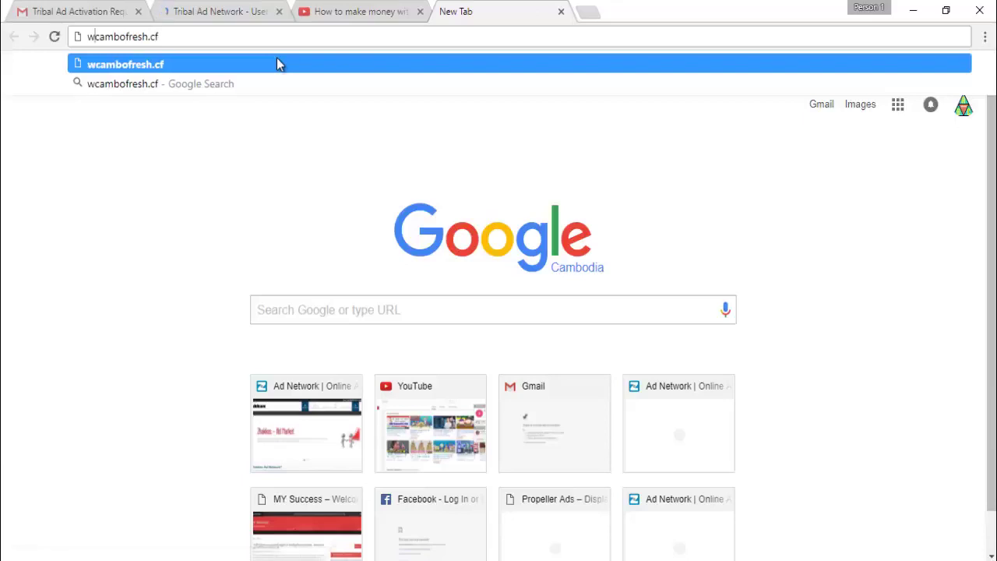
type("ww.")
key("End")
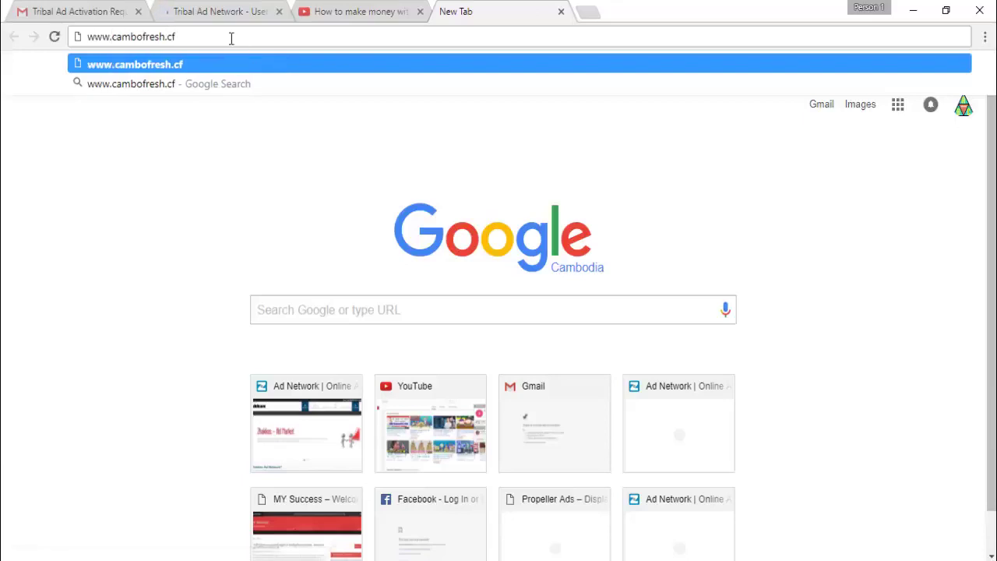
key("Return")
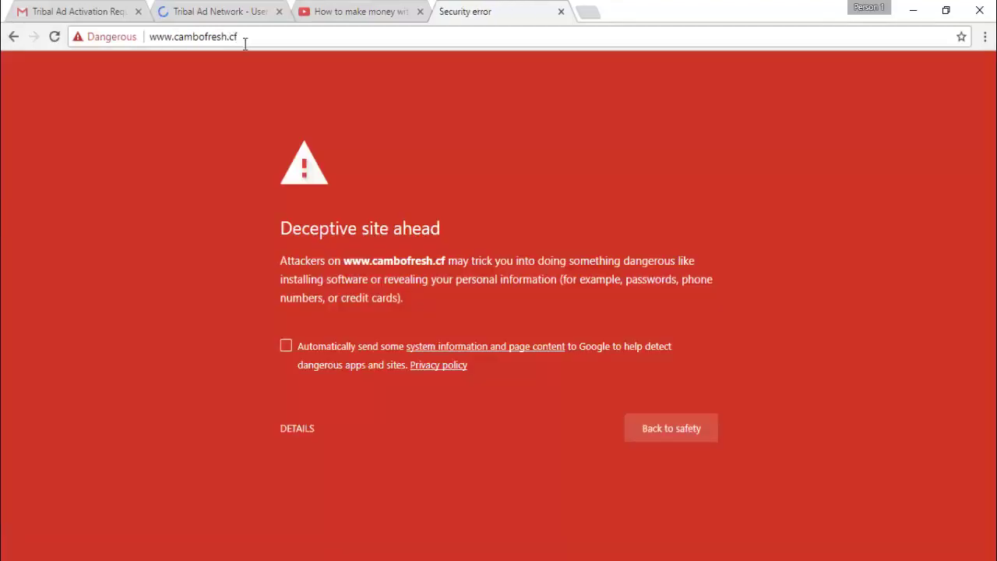
left_click(288, 430)
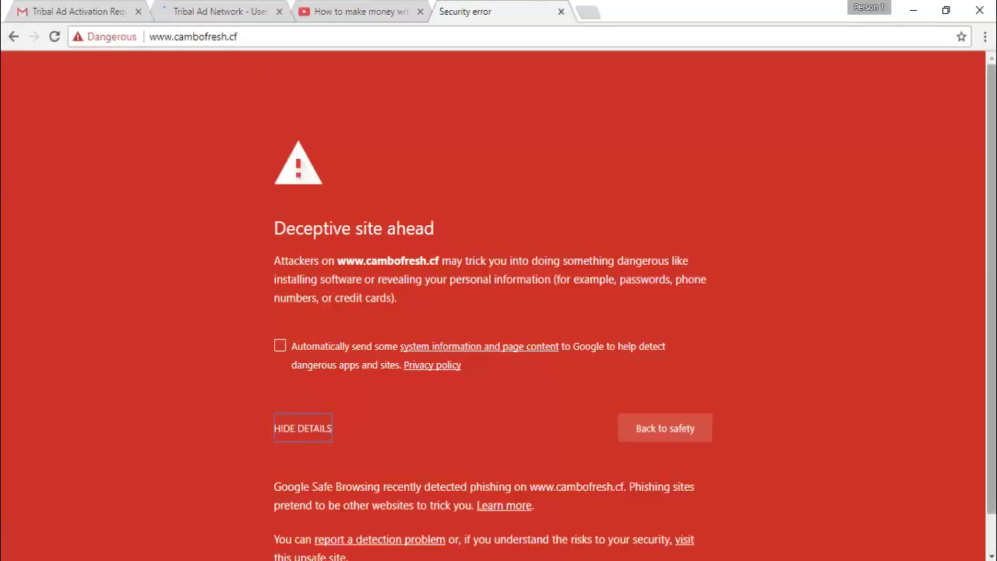
scroll(226, 545, "down", 1)
left_click(298, 517)
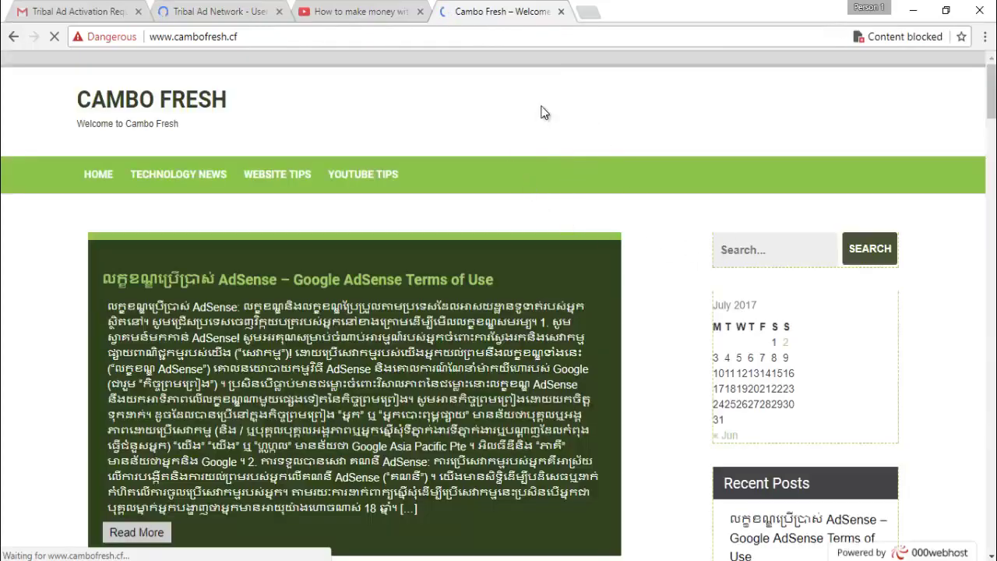
Allow the full Cambo Fresh site to load and reload it with all content
left_click(944, 37)
left_click(727, 124)
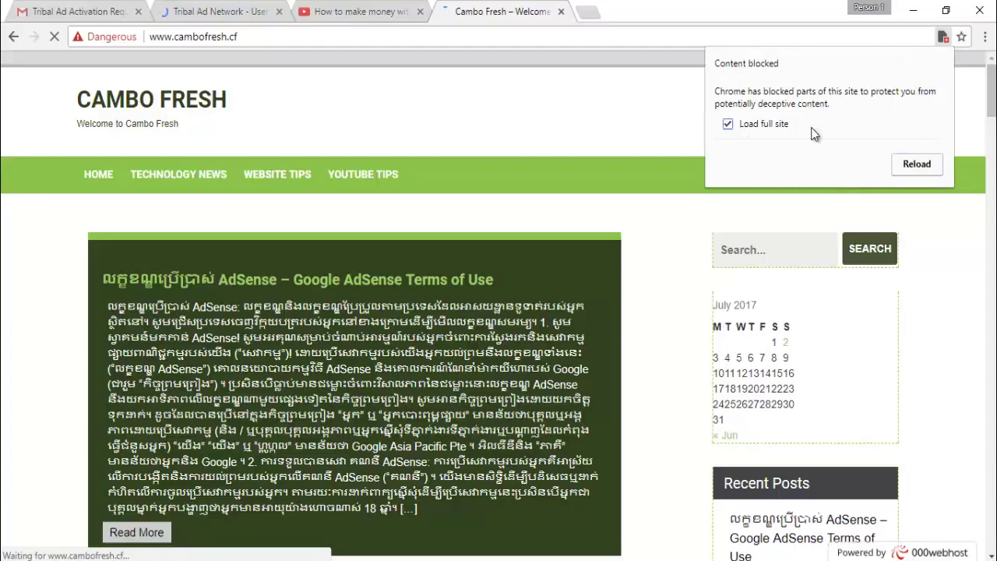
left_click(916, 165)
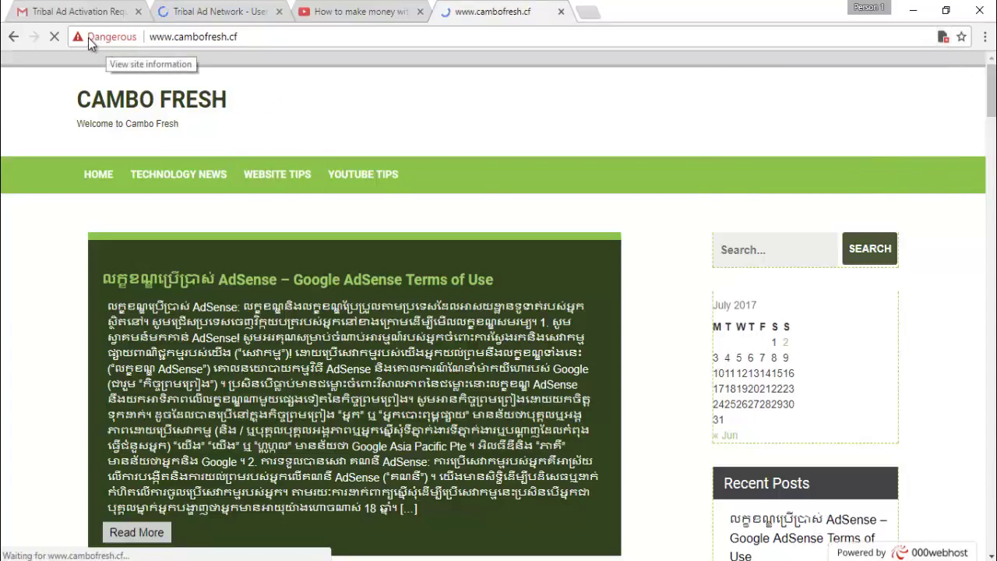
left_click(355, 12)
left_click(221, 11)
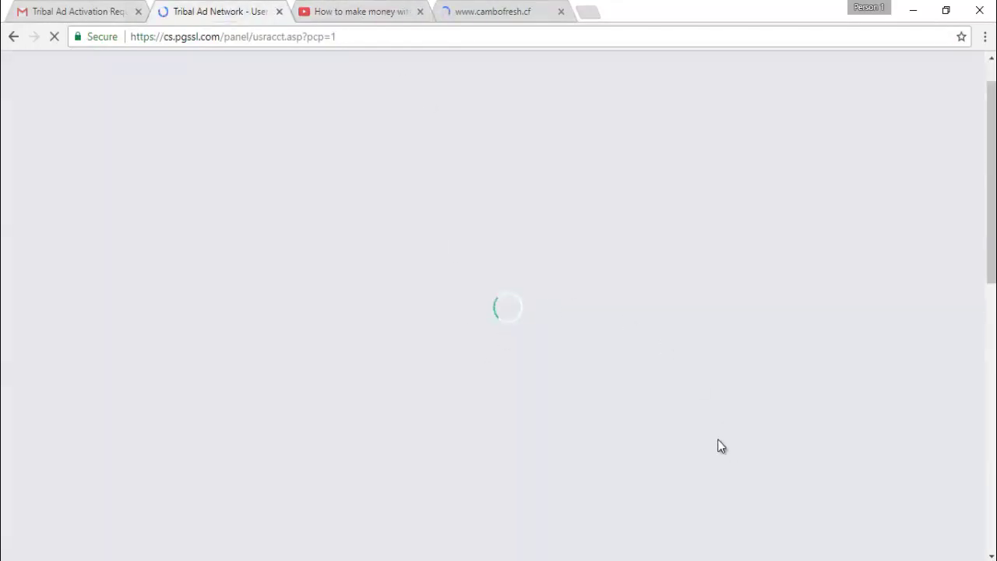
left_click(491, 7)
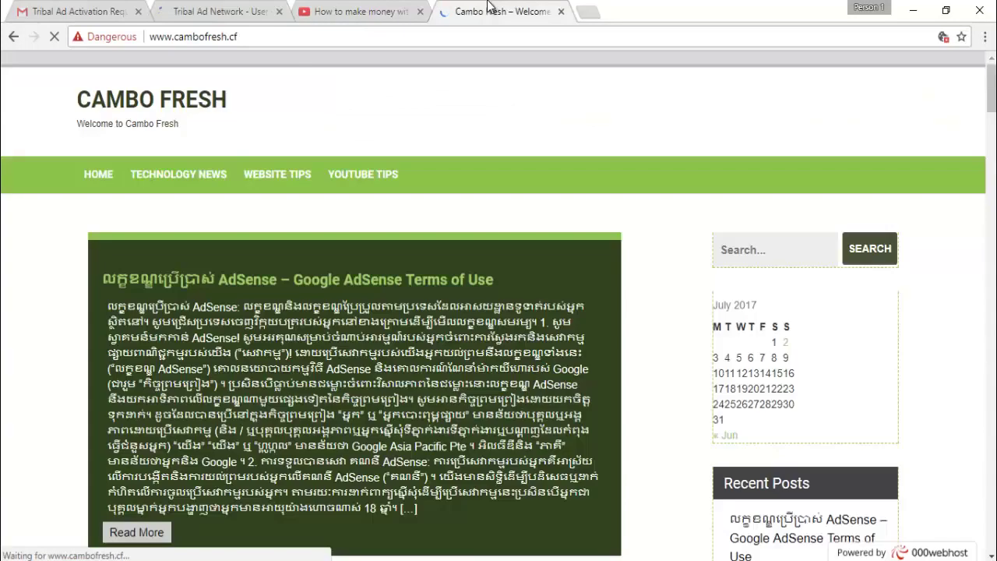
Scroll through the Cambo Fresh page to check the Tribal Ad Network banners
left_click_drag(993, 109, 994, 544)
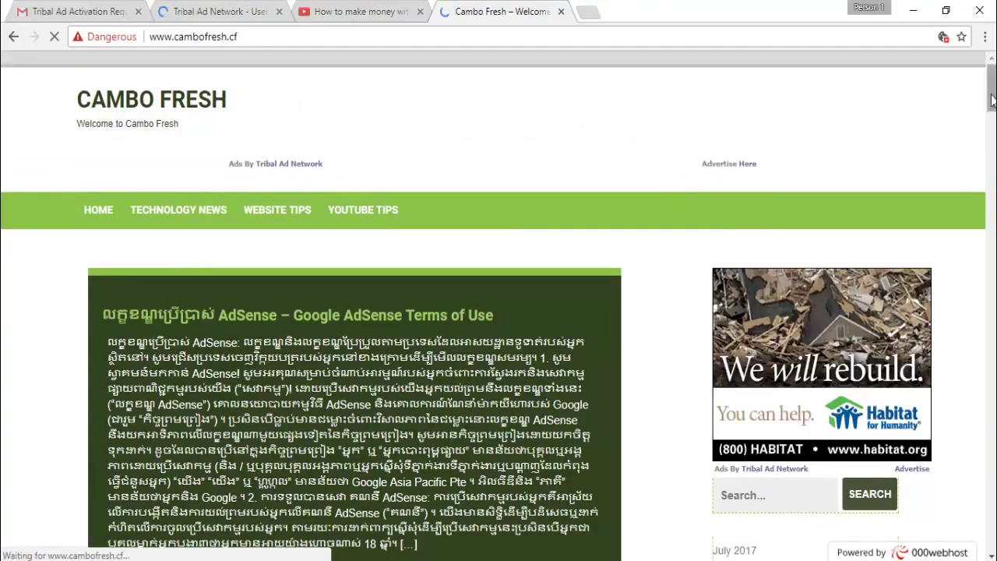
scroll(834, 136, "down", 3)
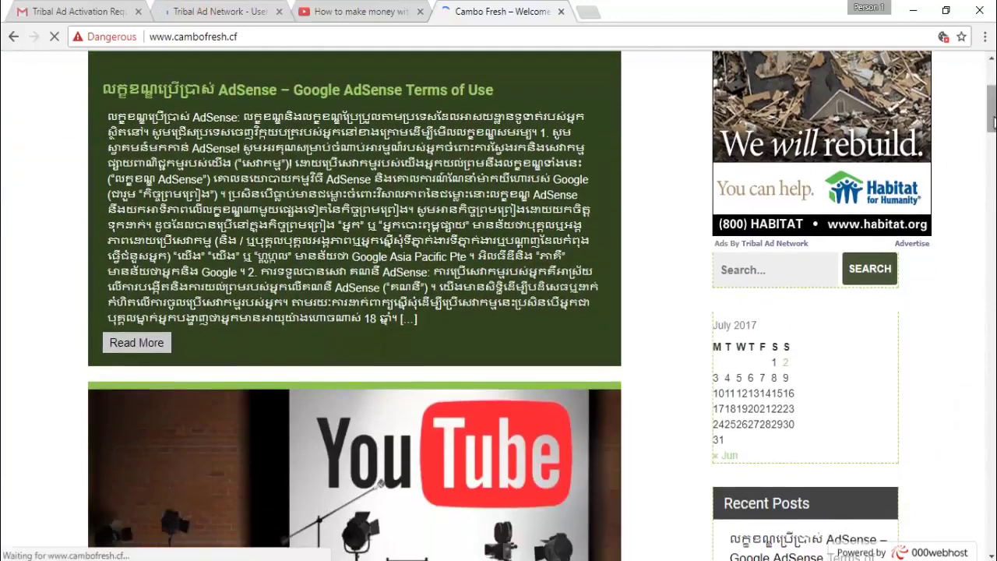
scroll(623, 117, "up", 2)
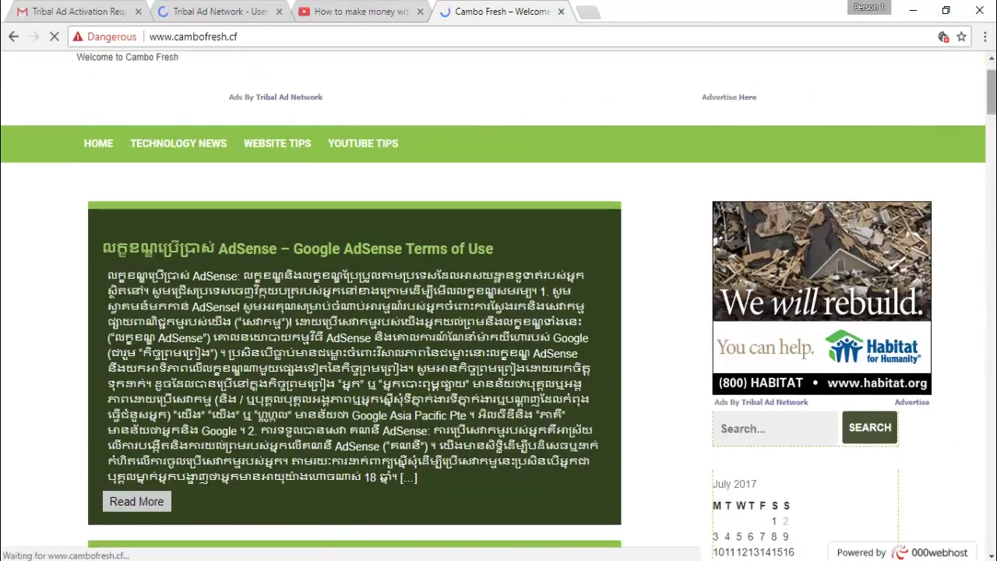
scroll(334, 165, "up", 1)
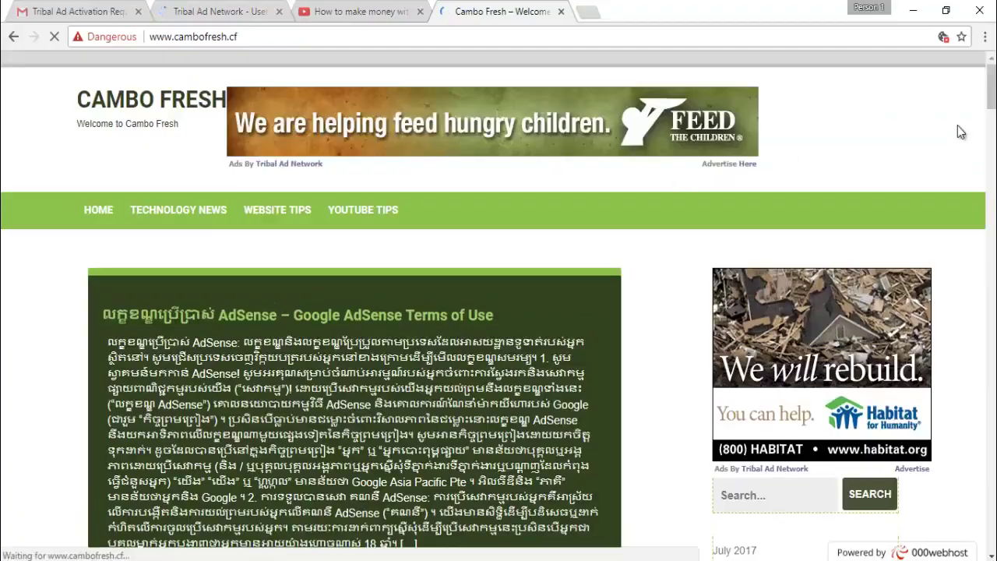
left_click_drag(991, 86, 991, 266)
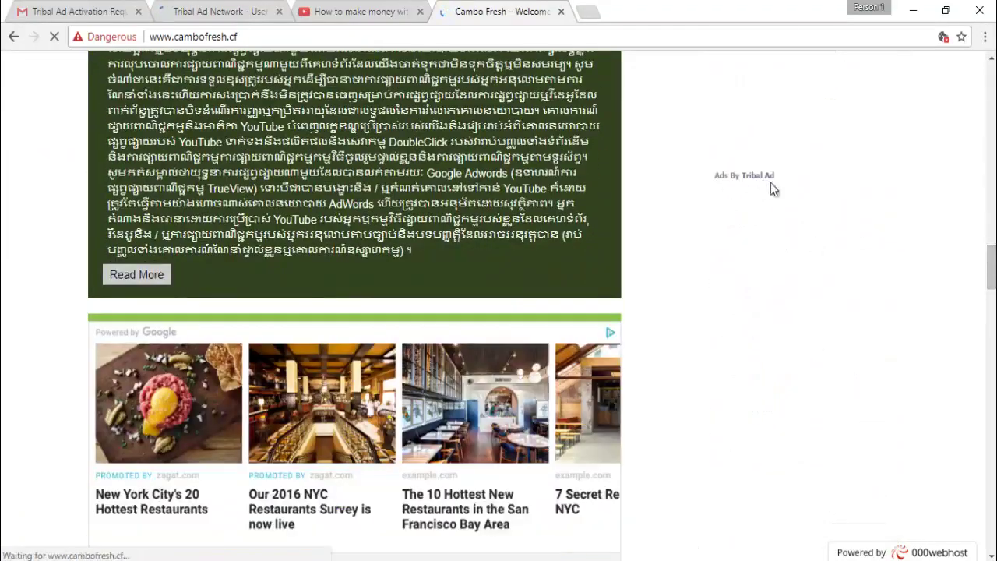
scroll(984, 273, "up", 5)
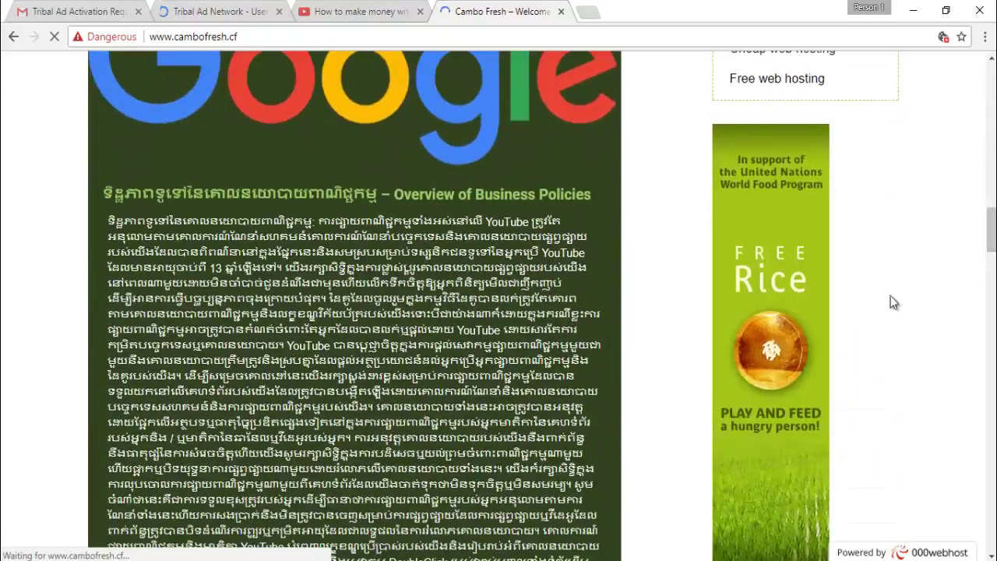
left_click_drag(992, 234, 991, 78)
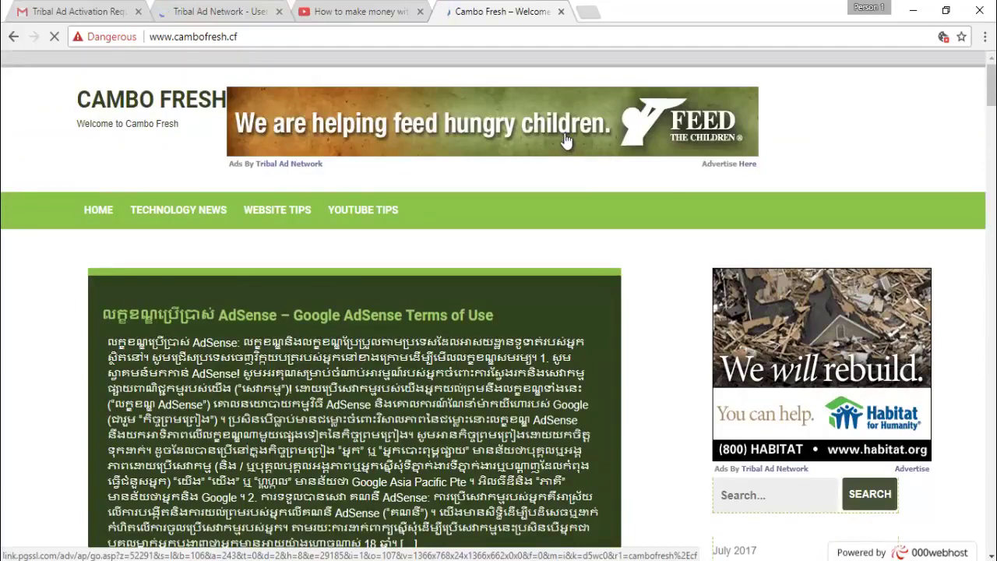
mouse_move(993, 94)
left_mouse_down()
mouse_move(992, 238)
mouse_move(992, 87)
left_mouse_up()
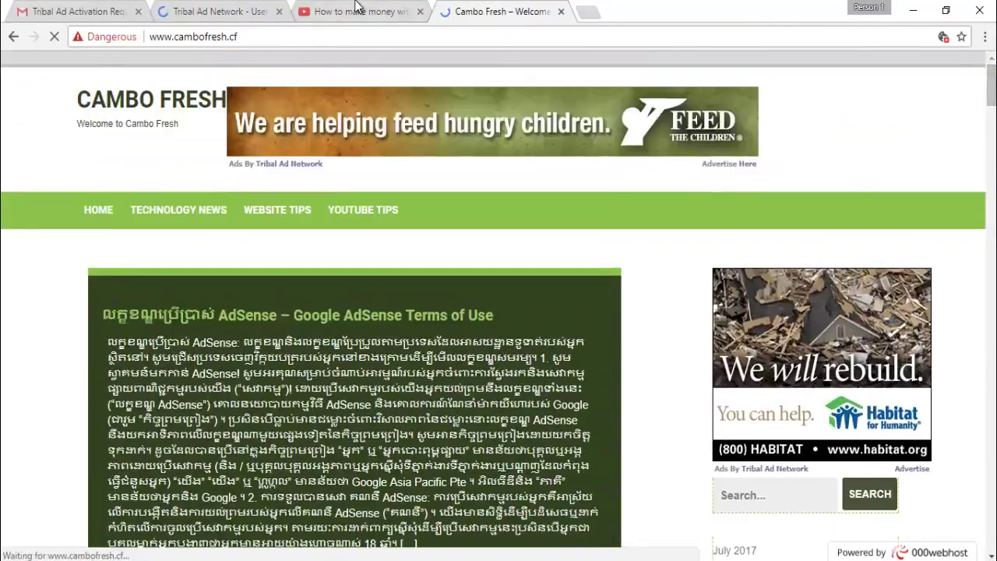
Return to the YouTube Ad Network CPC tutorial video
left_click(354, 12)
left_click_drag(36, 501, 190, 521)
left_click(263, 499)
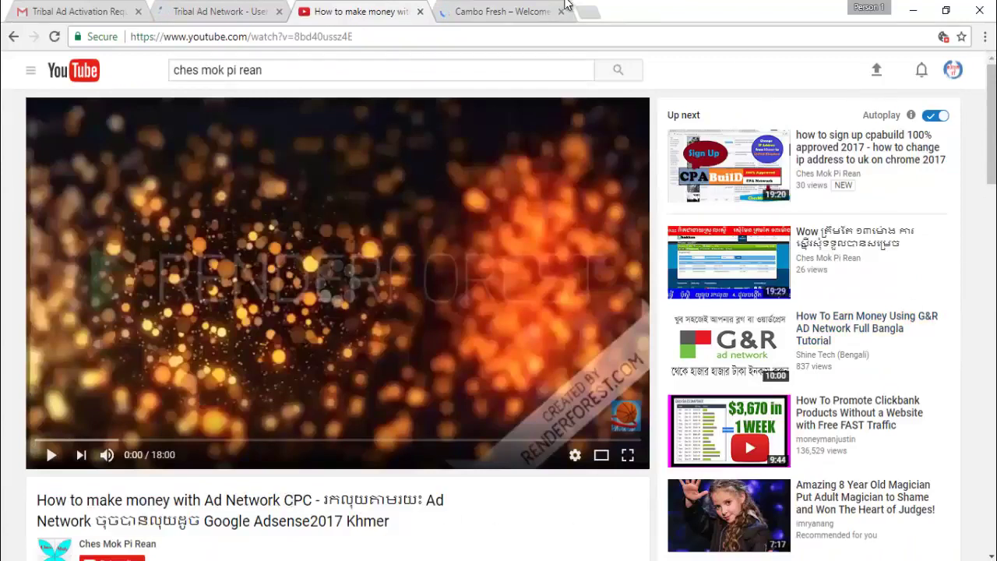
Reload the usracct.asp control panel page, then return to the registration tab
left_click(200, 8)
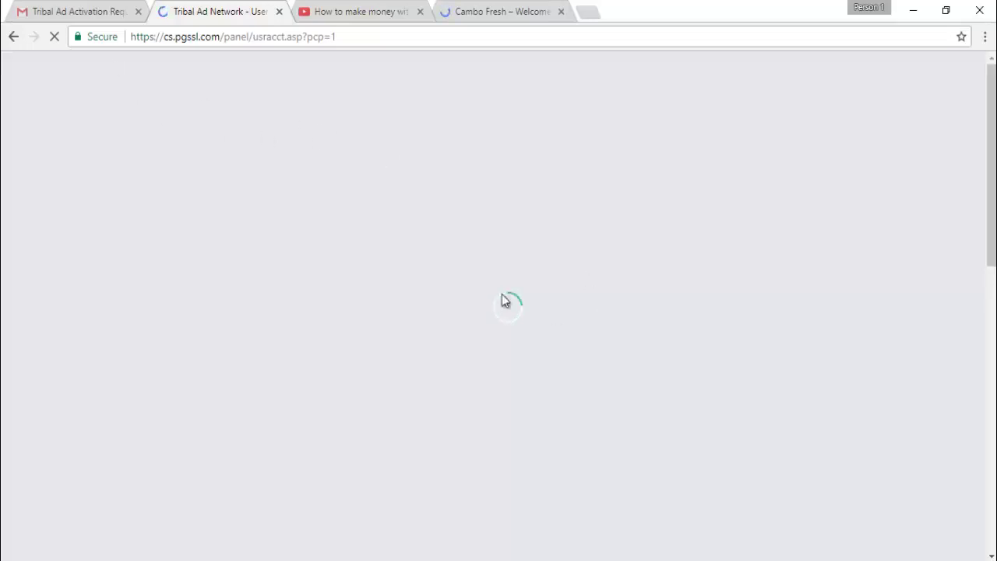
left_click(236, 37)
left_click(381, 39)
left_click_drag(338, 39, 113, 56)
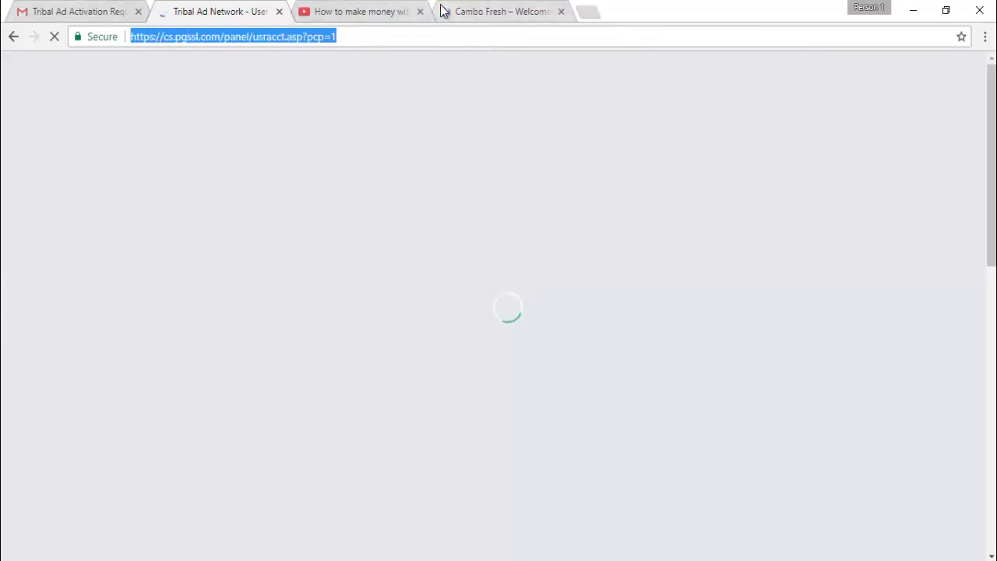
left_click(348, 40)
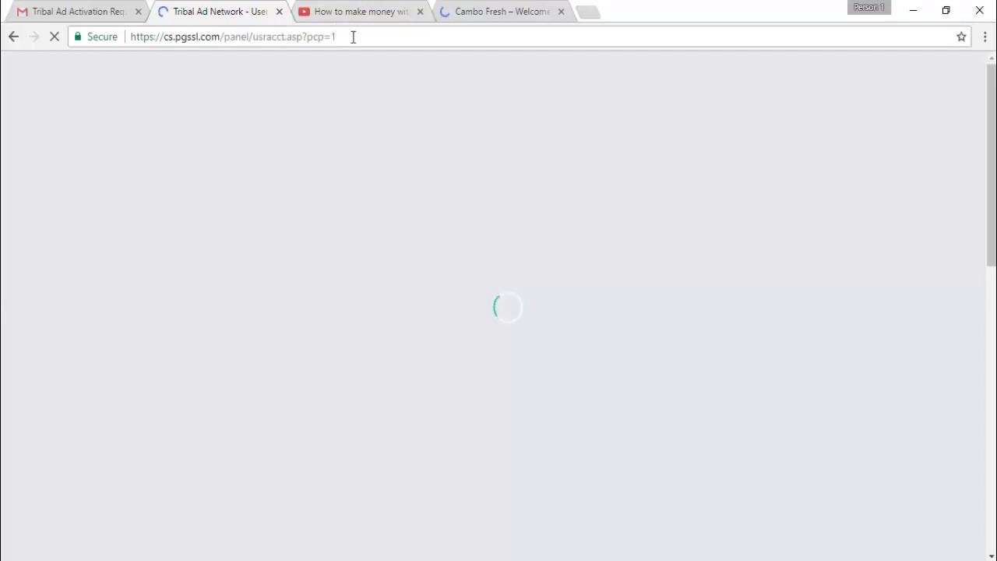
left_click_drag(353, 37, 127, 60)
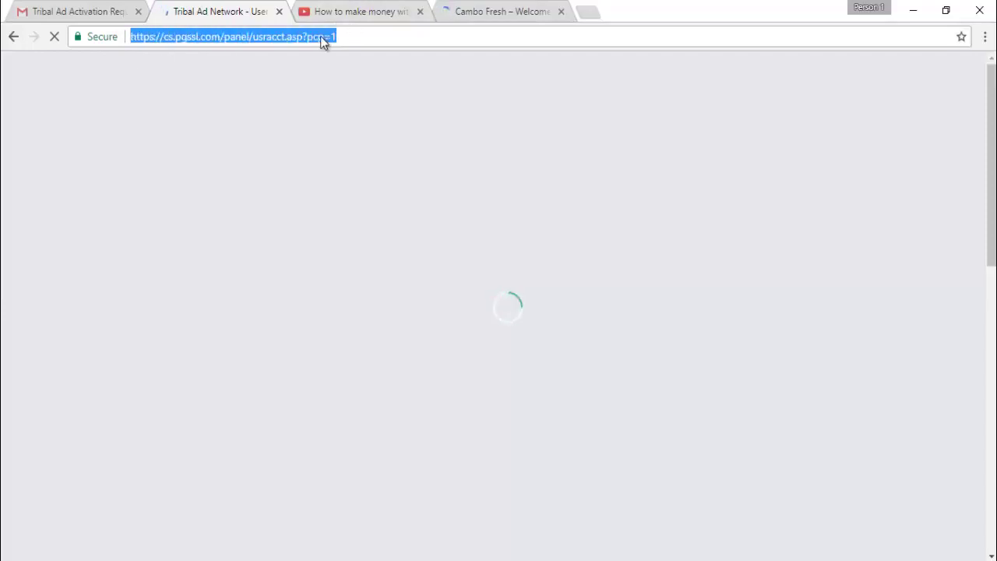
left_click_drag(337, 37, 240, 38)
left_click(372, 11)
key("ctrl+shift+Tab")
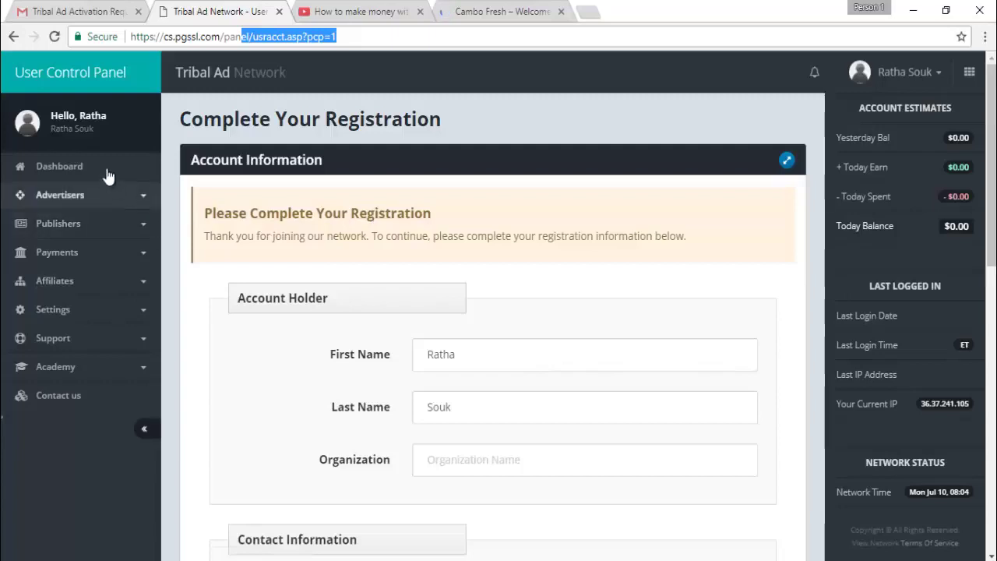
left_click(991, 164)
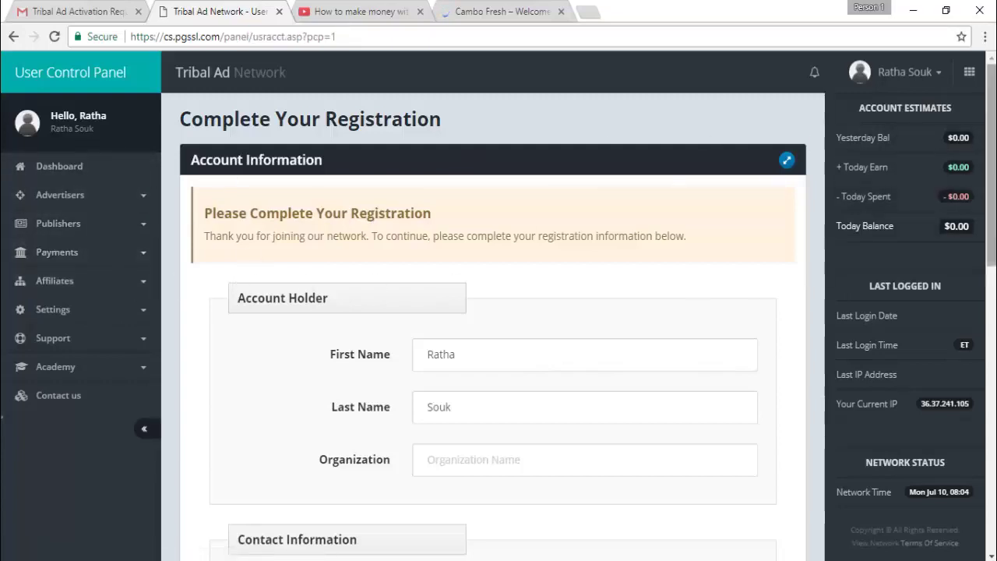
scroll(499, 304, "down", 5)
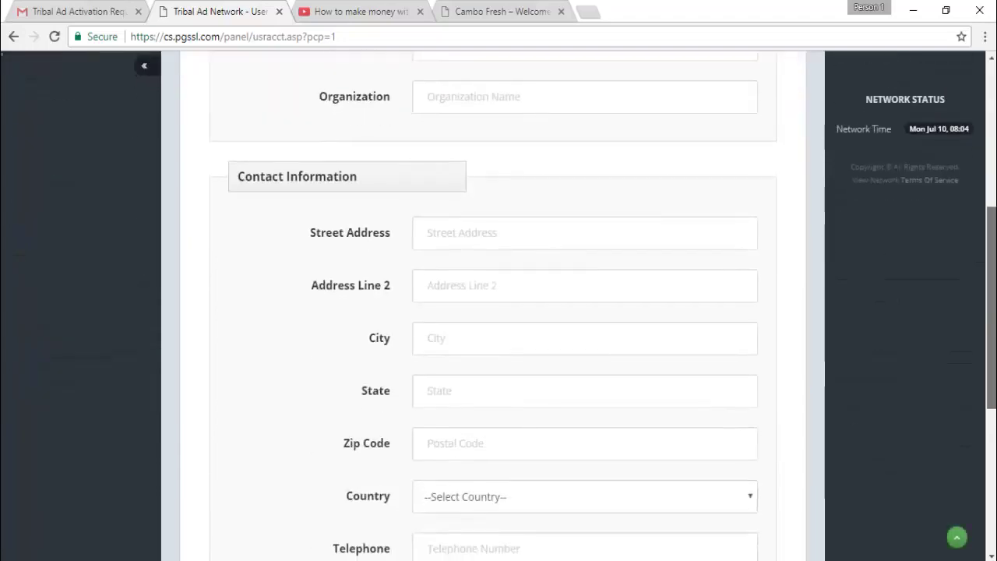
scroll(499, 304, "up", 1)
scroll(499, 304, "down", 6)
scroll(525, 278, "up", 12)
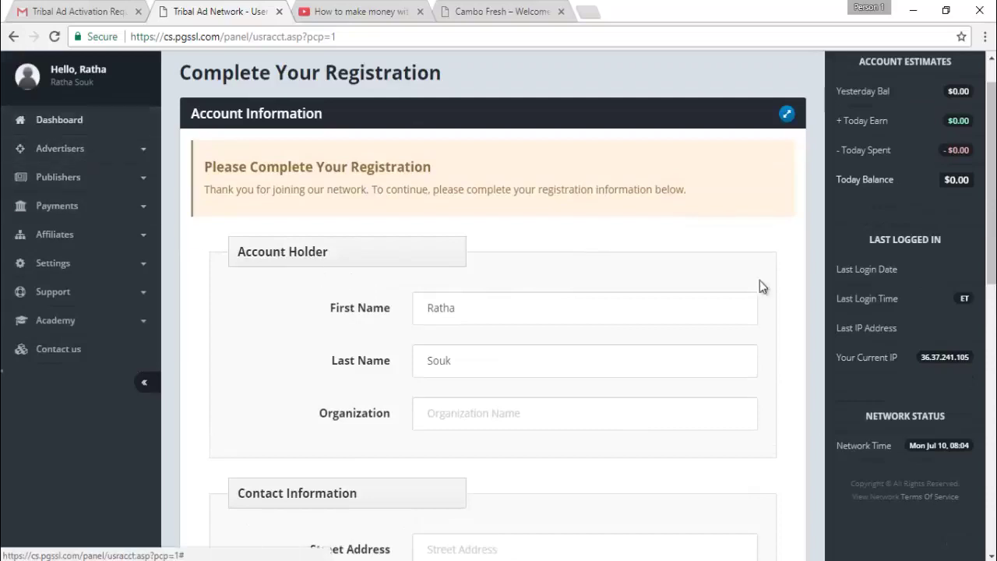
scroll(350, 227, "down", 2)
scroll(493, 304, "down", 4)
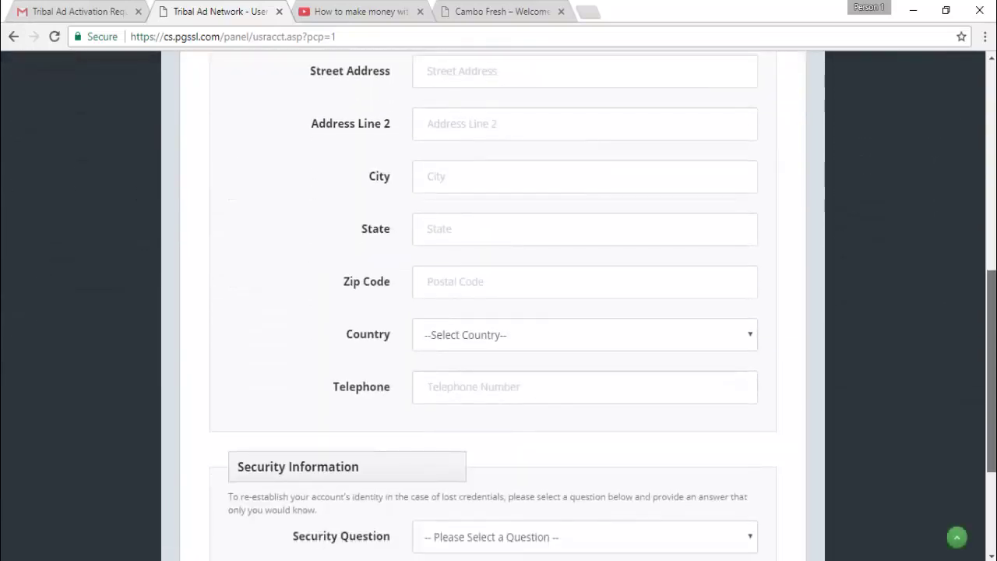
scroll(492, 304, "up", 6)
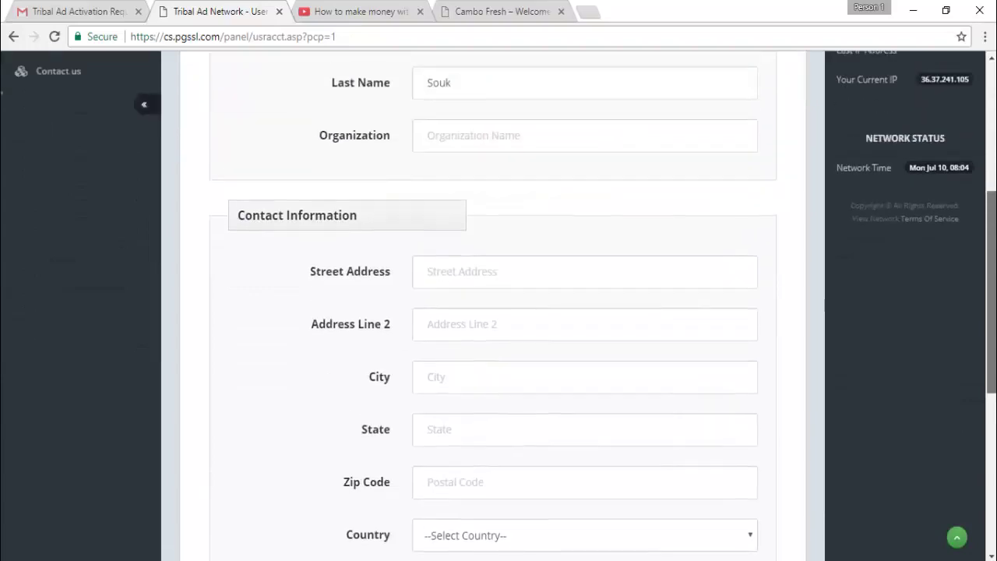
left_click(50, 170)
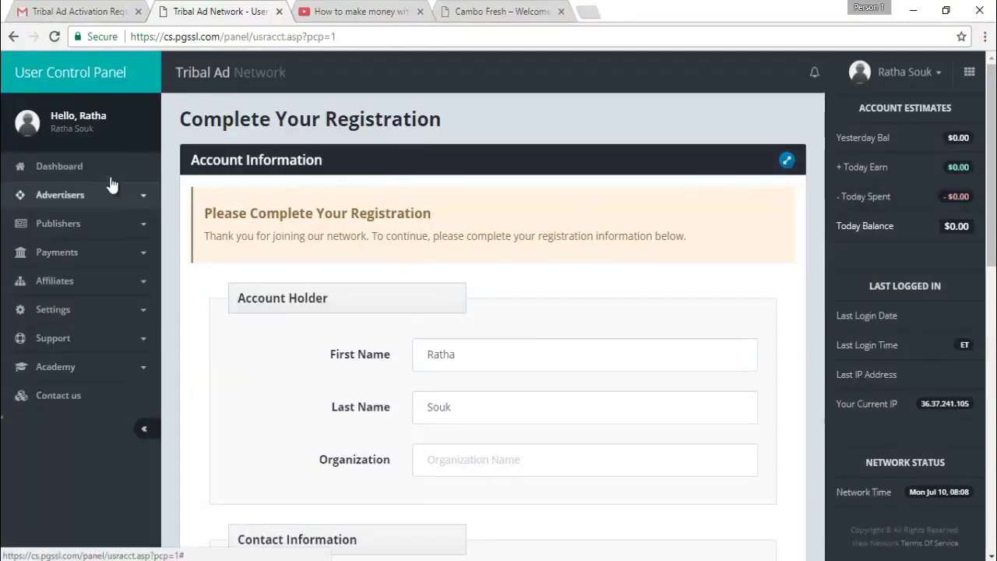
left_click(67, 167)
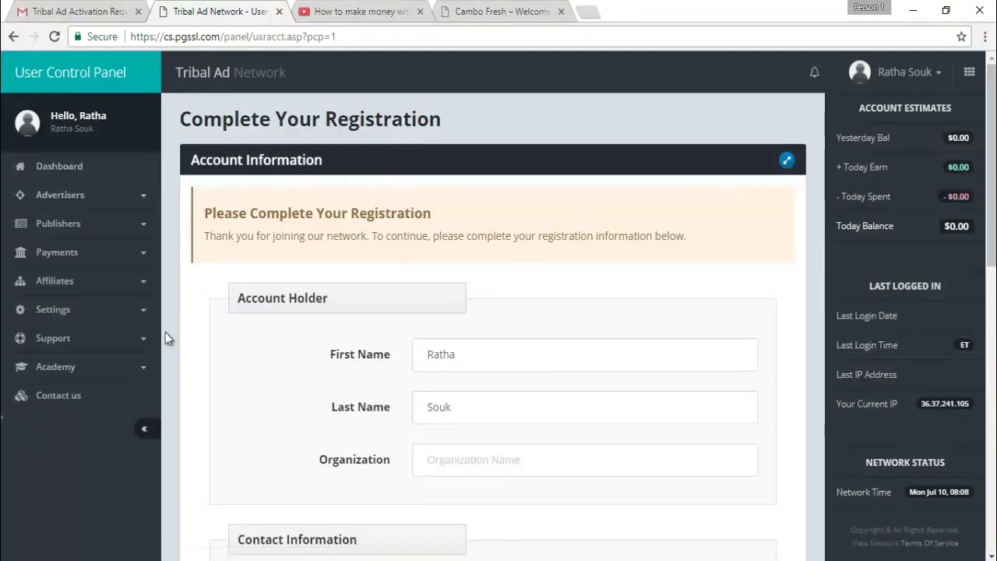
left_click(66, 229)
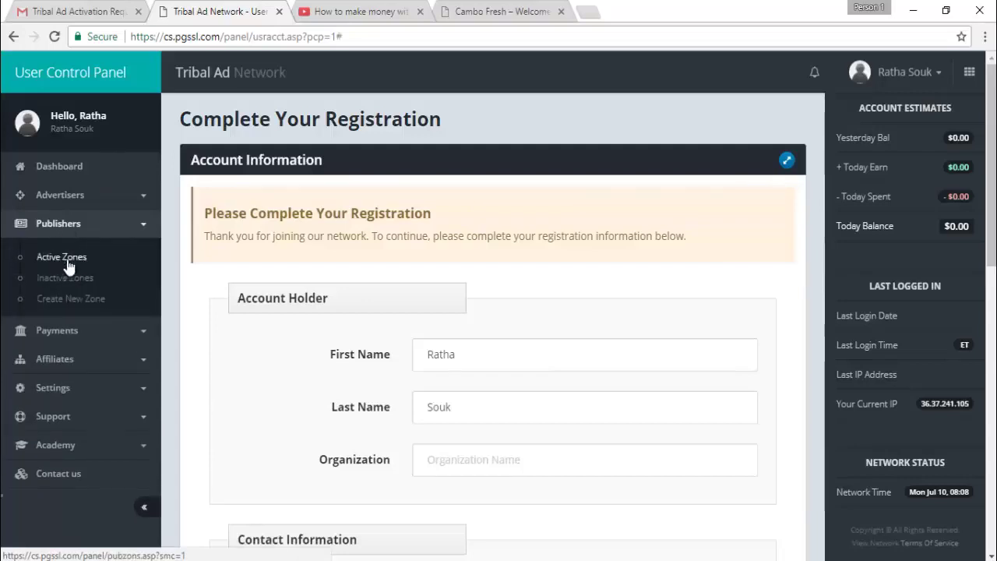
left_click(59, 257)
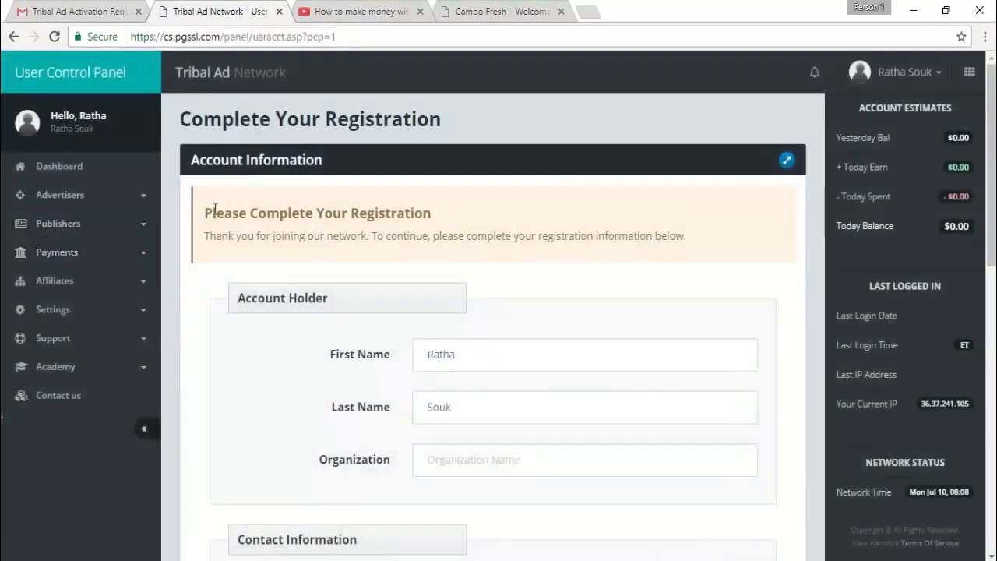
left_click_drag(204, 243, 597, 241)
left_click(599, 274)
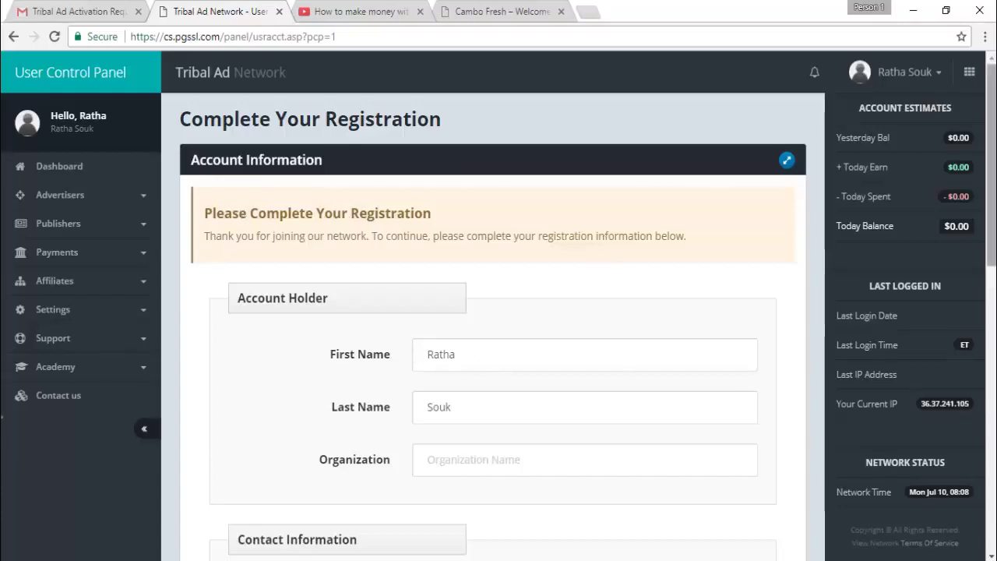
scroll(499, 312, "down", 3)
scroll(499, 312, "up", 3)
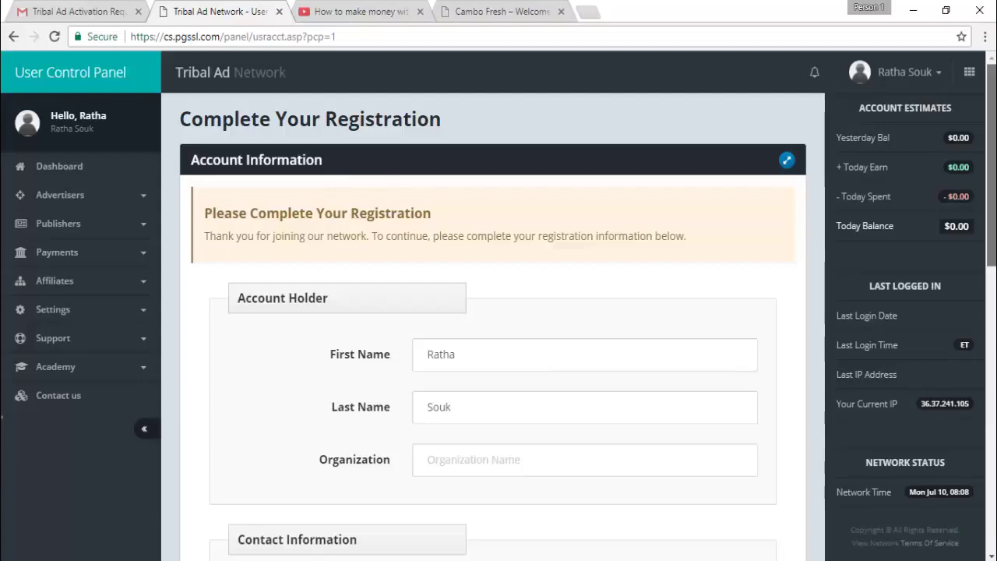
scroll(992, 290, "down", 4)
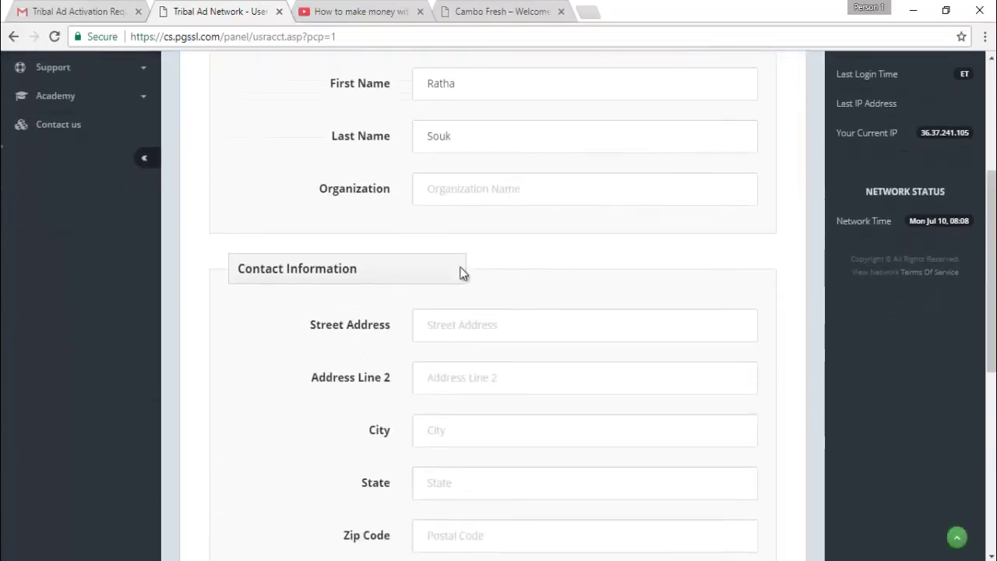
Enter the street address, city Phnom Penh, state and zip code on the registration form
left_click(435, 334)
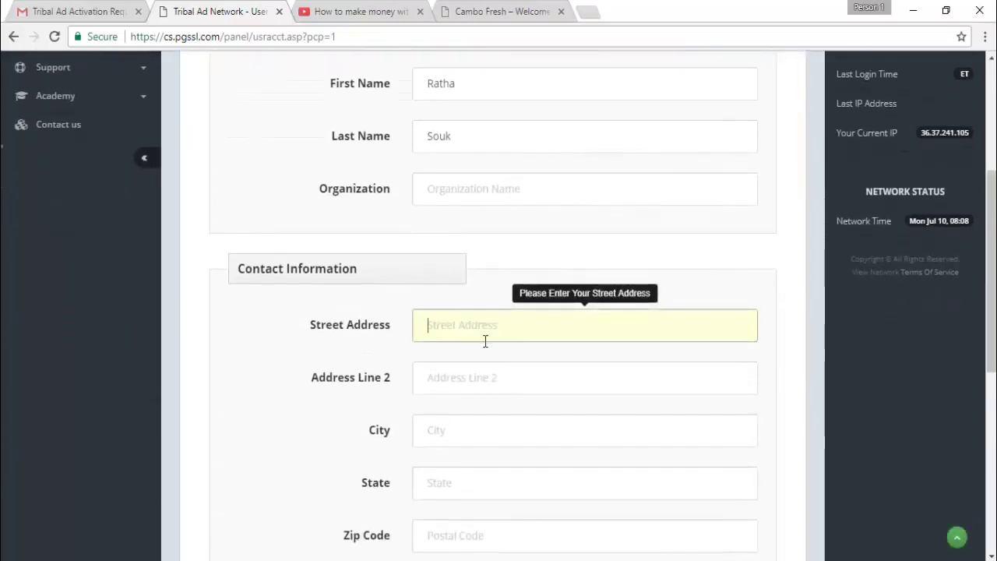
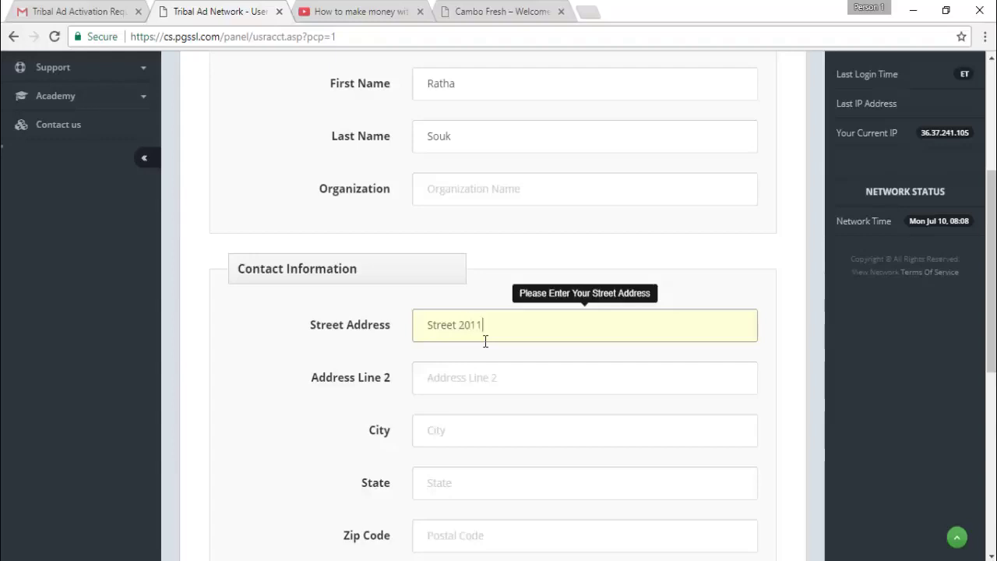
left_click(442, 441)
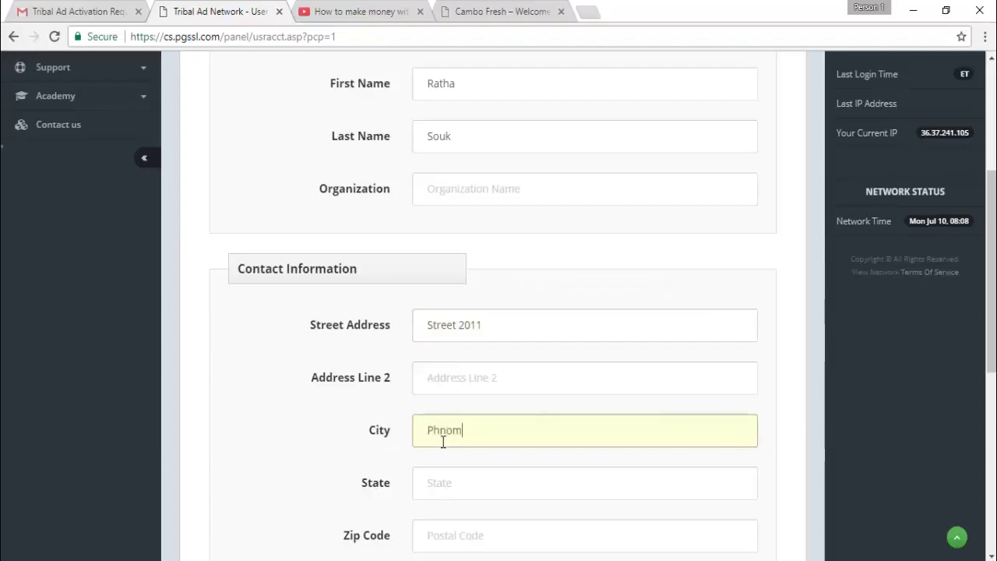
type("Phnom Penh")
key("Tab")
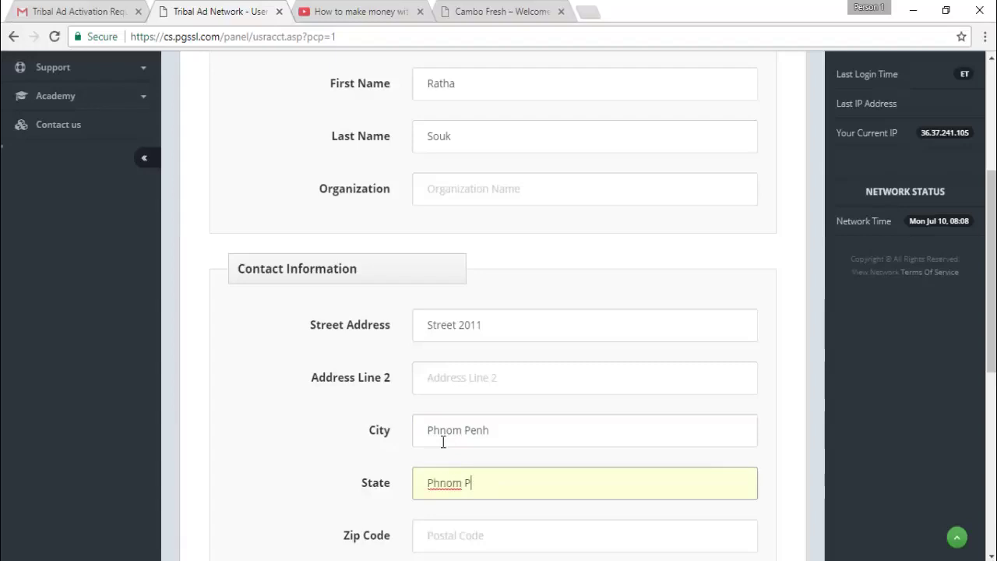
key("Tab")
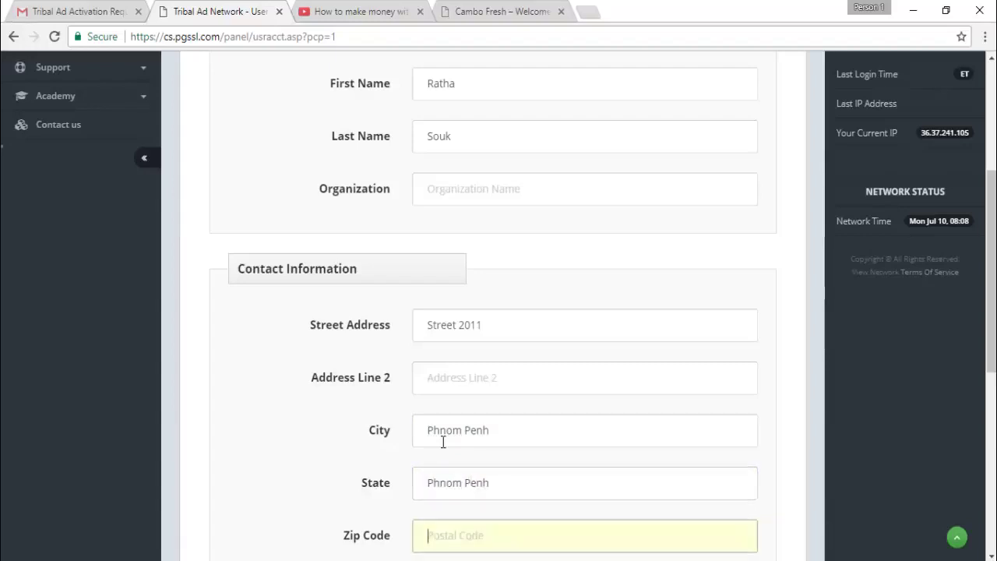
type("855")
scroll(656, 414, "down", 5)
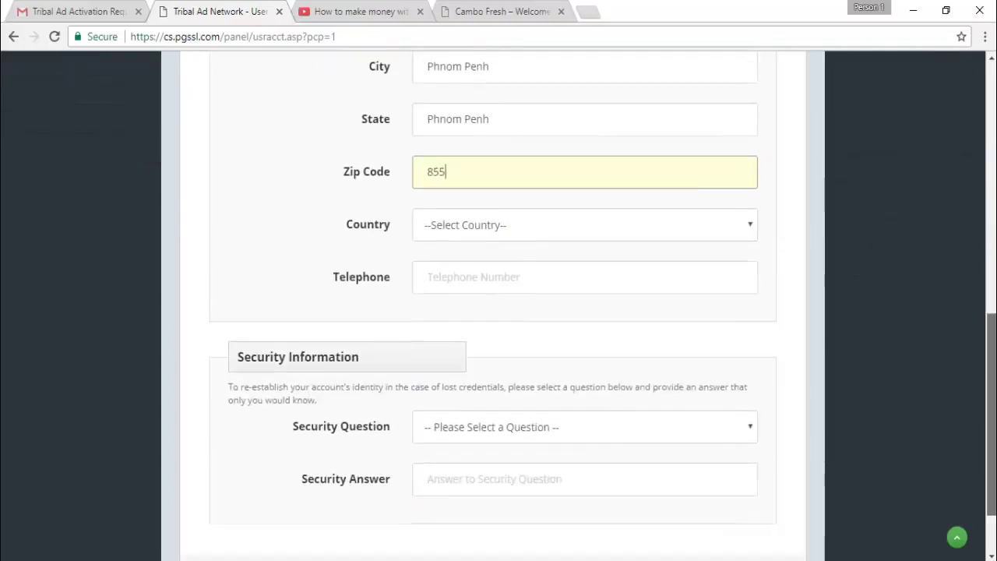
Set Country to Cambodia (KH) and enter the telephone number
left_click(427, 263)
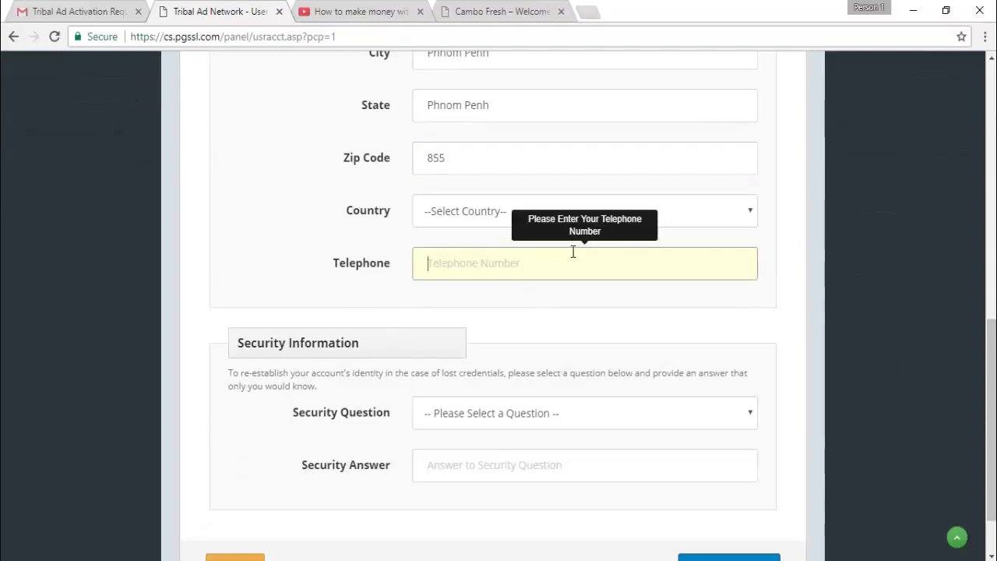
left_click(475, 225)
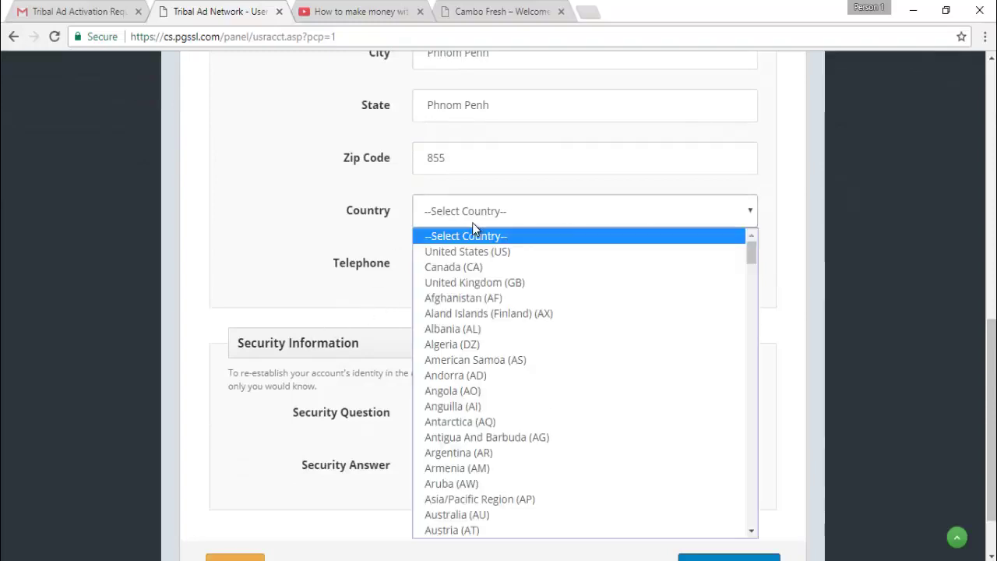
key("c")
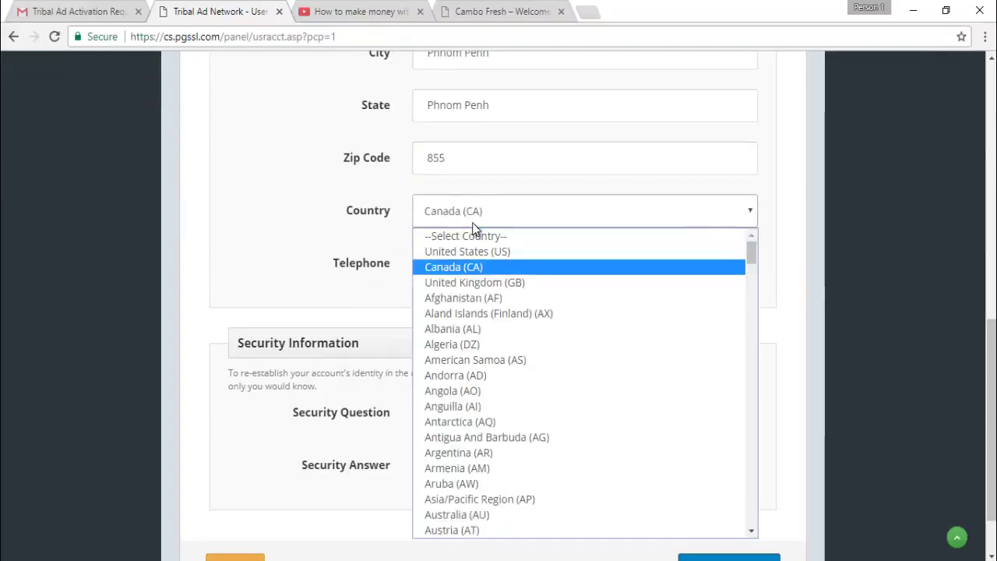
key("c")
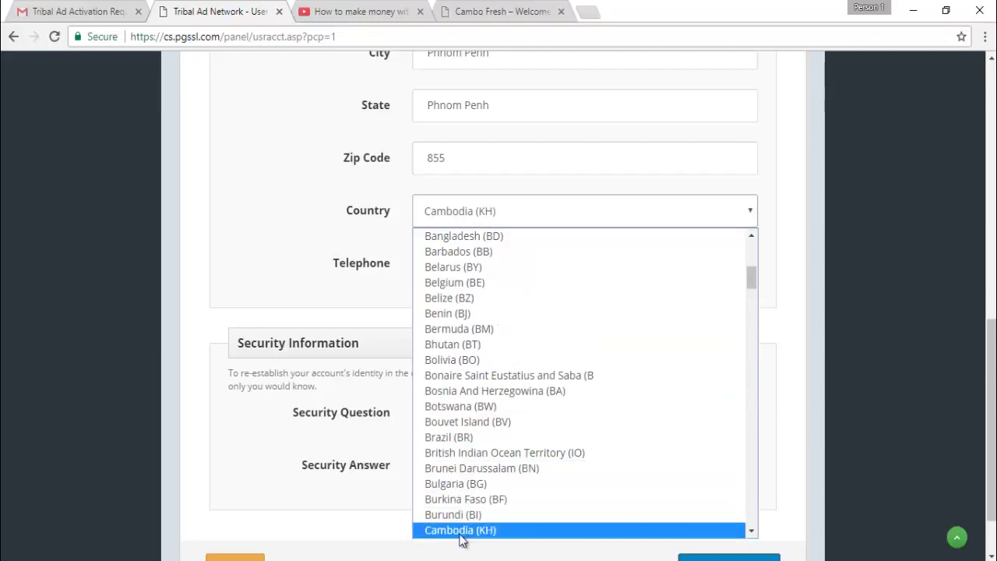
left_click(459, 531)
left_click(452, 266)
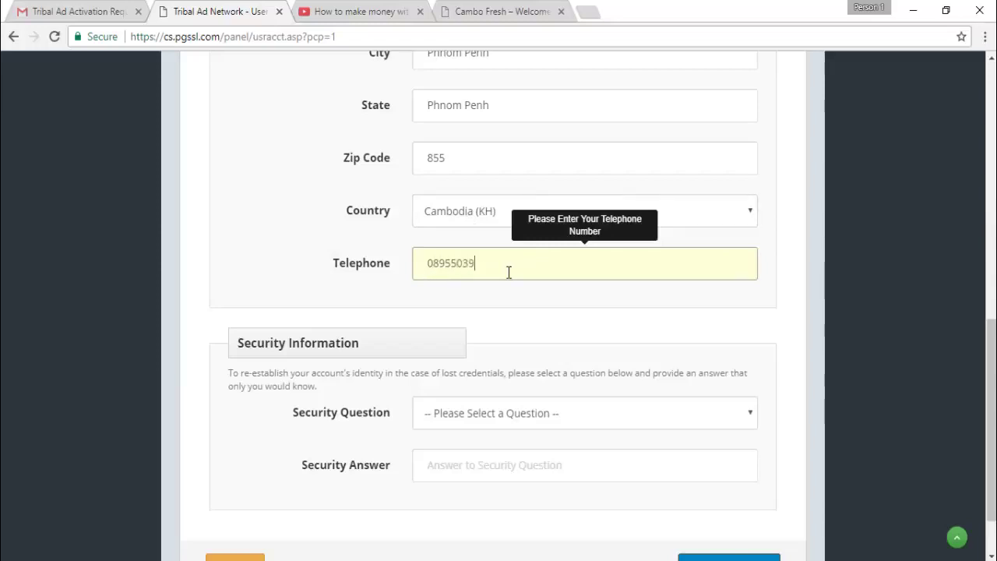
left_click(385, 304)
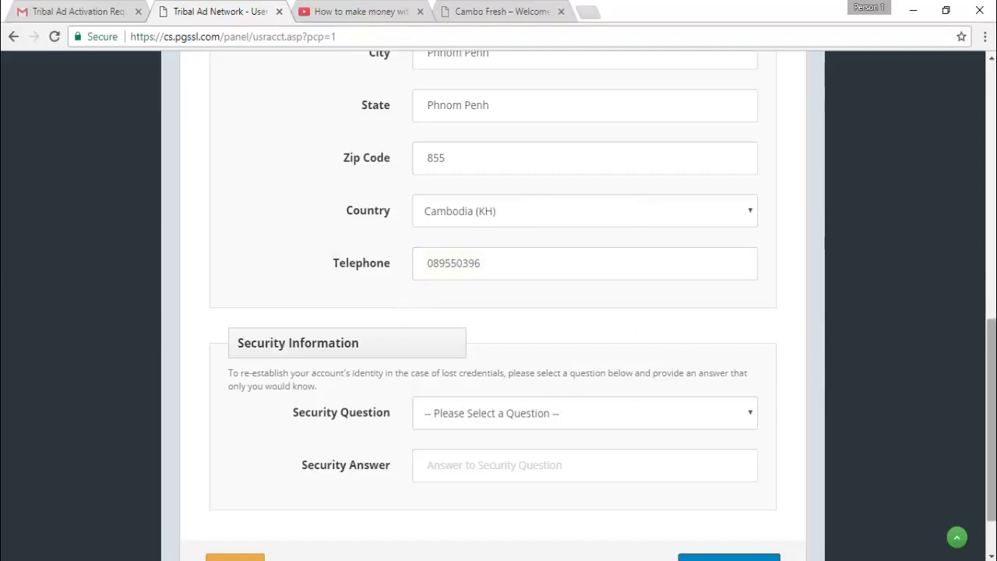
scroll(974, 351, "down", 1)
scroll(712, 363, "up", 1)
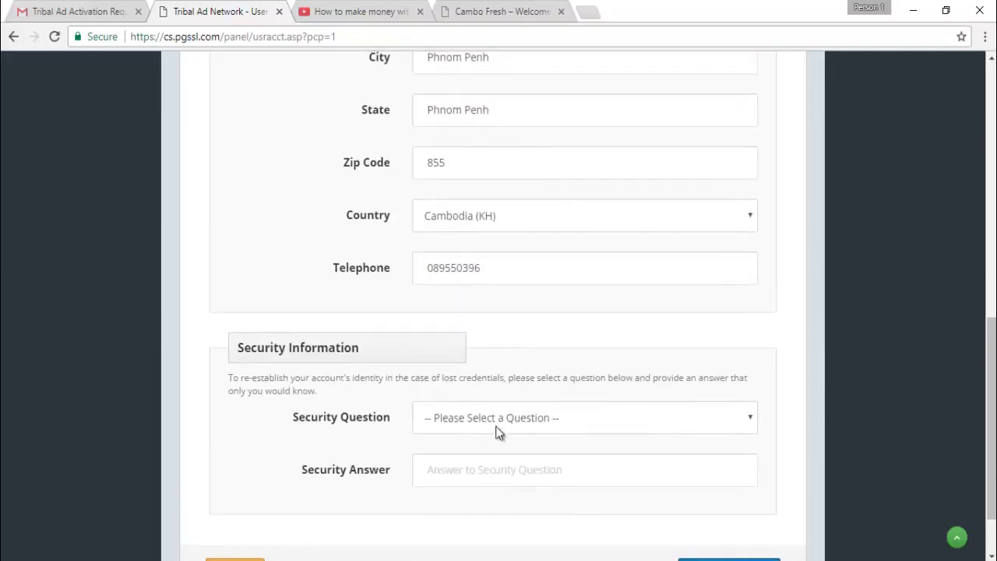
Choose the father's middle name security question, enter its answer, and save the record
left_click(497, 428)
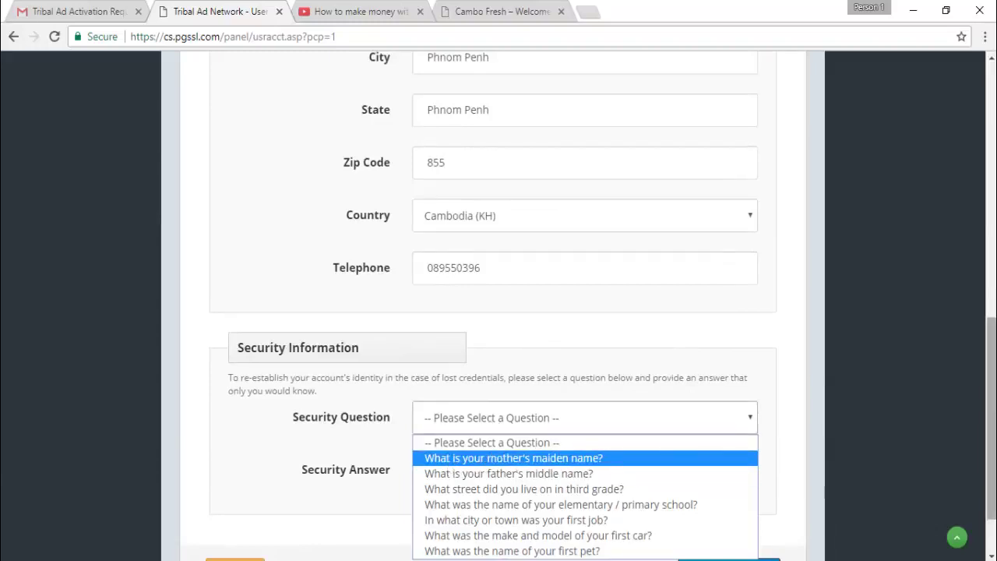
scroll(991, 421, "down", 1)
left_click(594, 346)
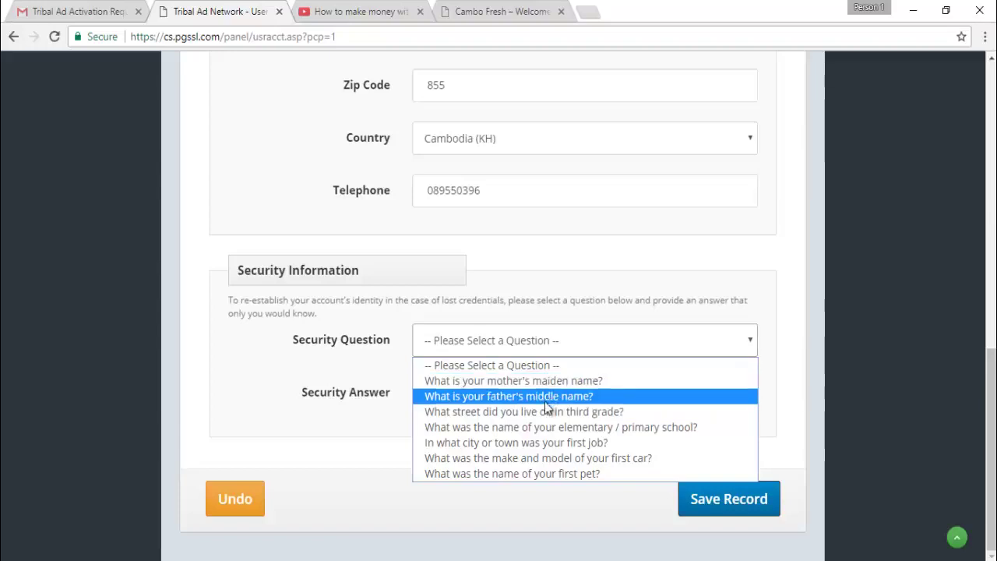
left_click(521, 397)
left_click(459, 401)
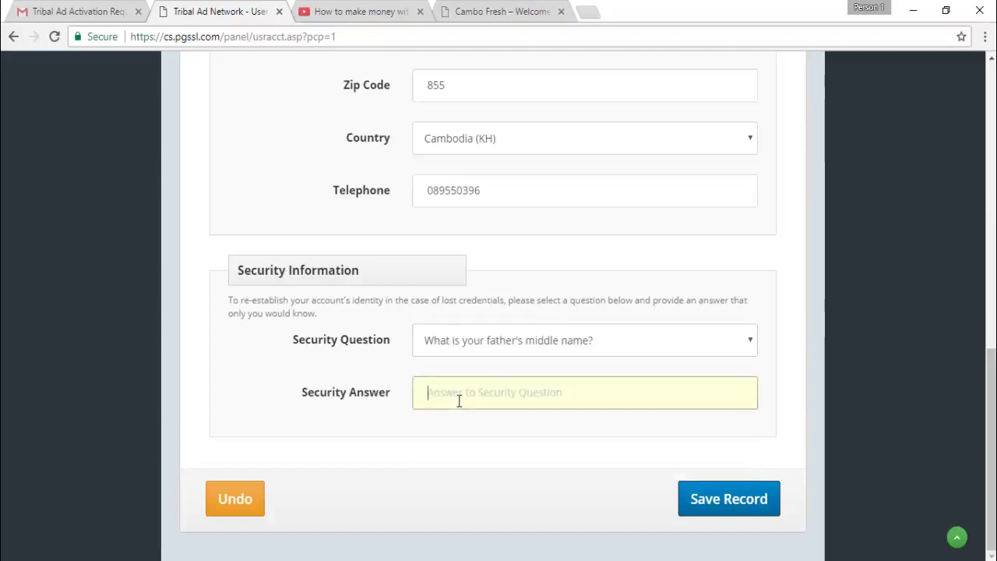
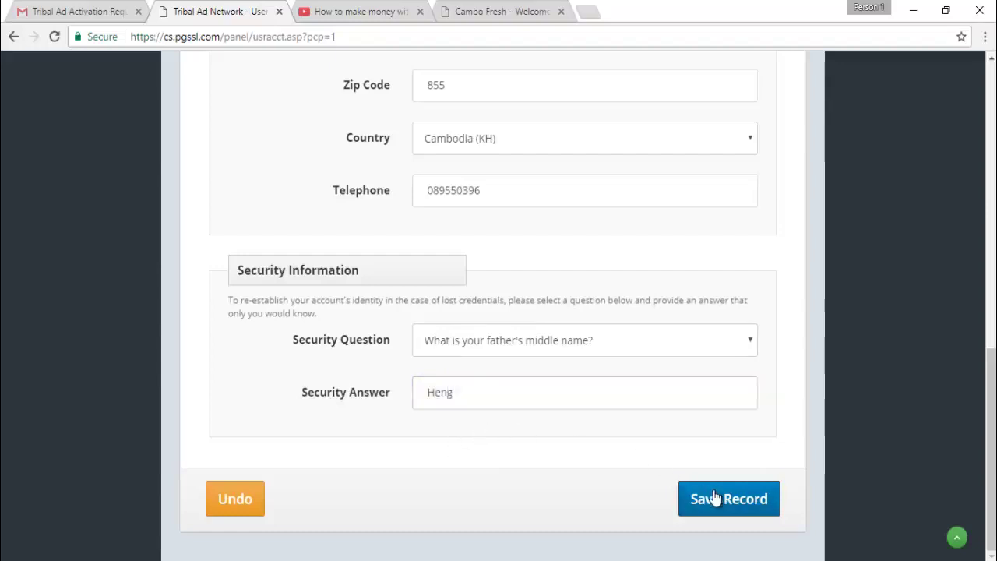
left_click(717, 503)
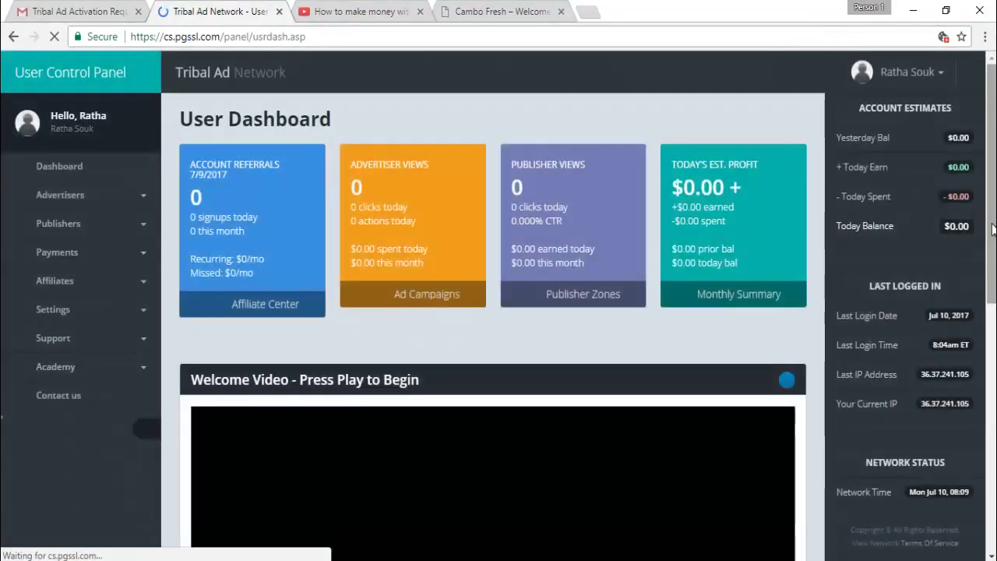
Look over the new dashboard, then go to Publishers > Create New Zone
scroll(499, 311, "down", 7)
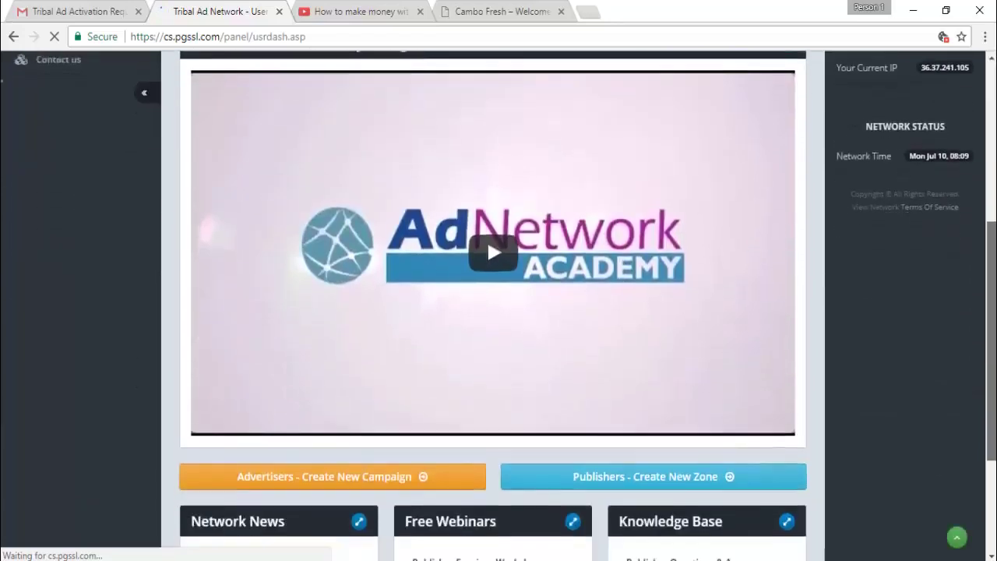
scroll(499, 281, "up", 3)
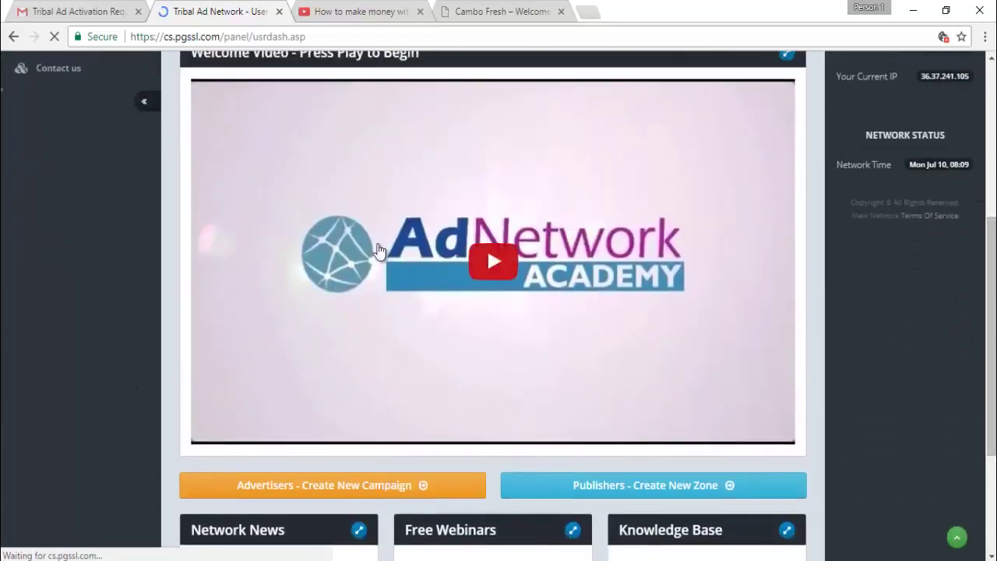
scroll(487, 247, "up", 4)
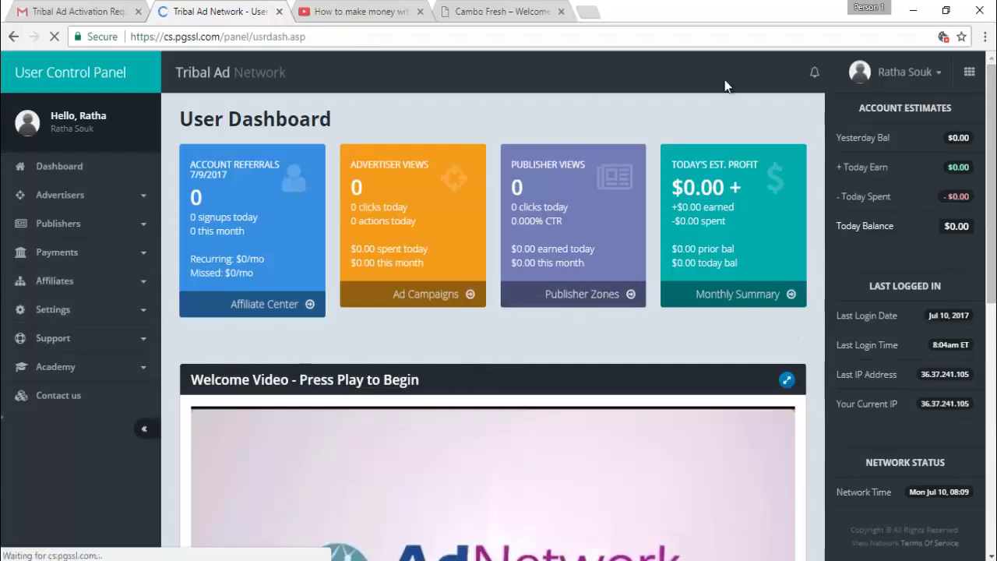
left_click(68, 226)
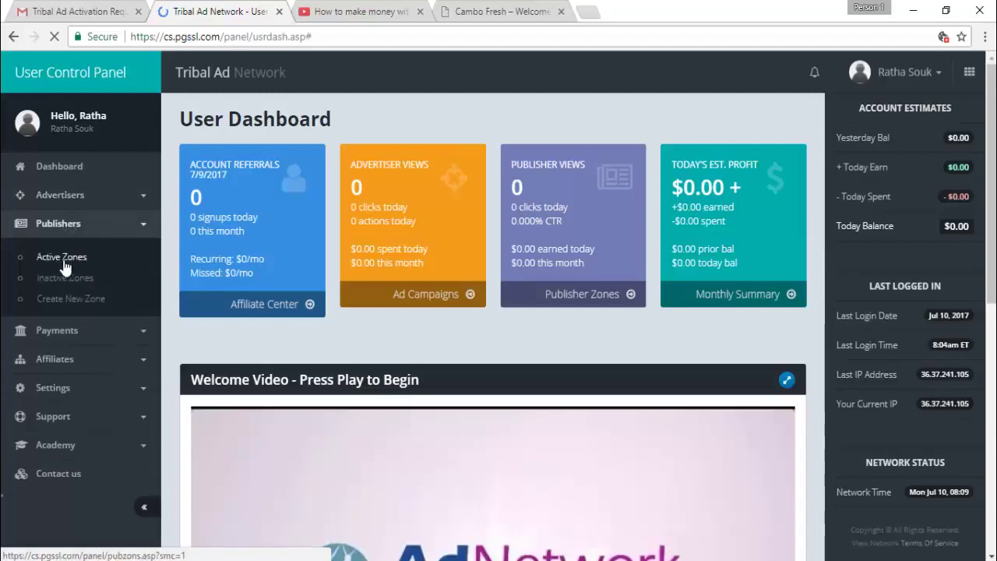
left_click(52, 302)
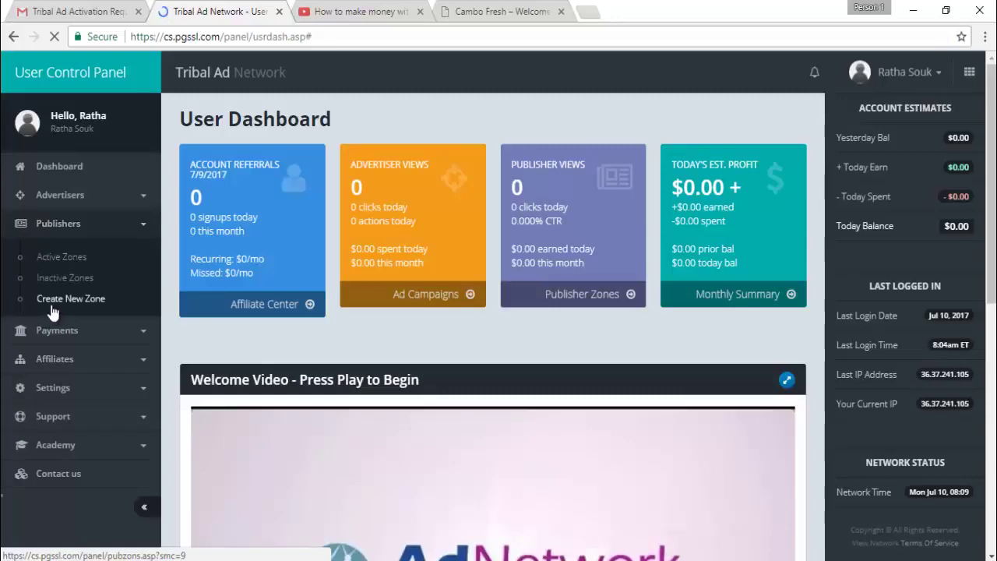
Copy cambofresh.cf from the Cambo Fresh tab into the zone's Website Domain field
left_click(49, 301)
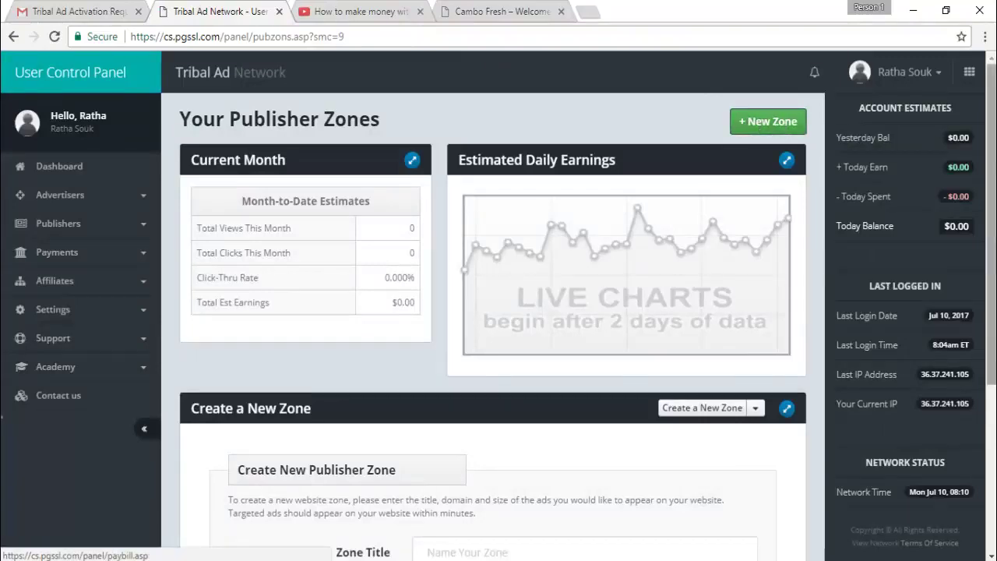
key("Tab")
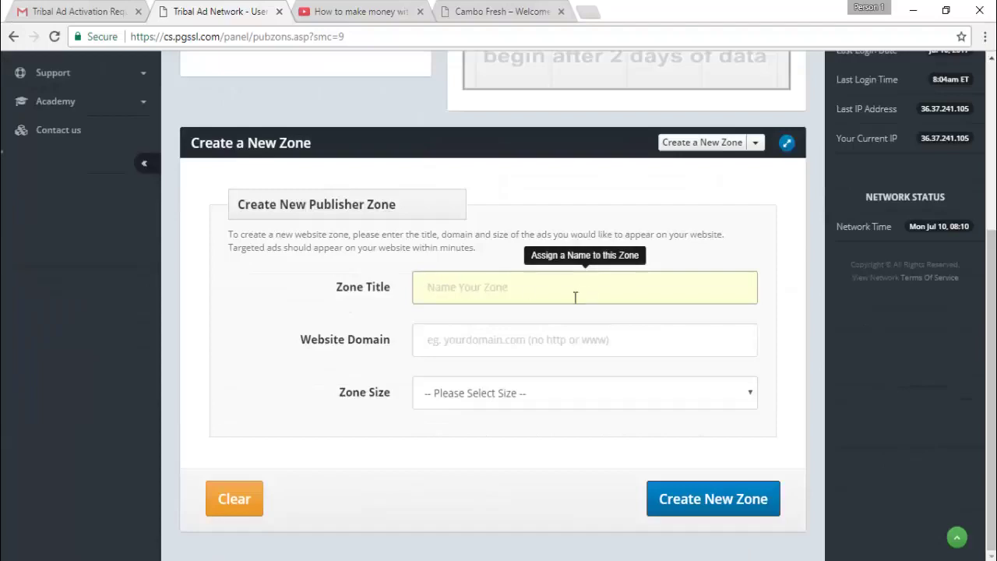
left_click(549, 343)
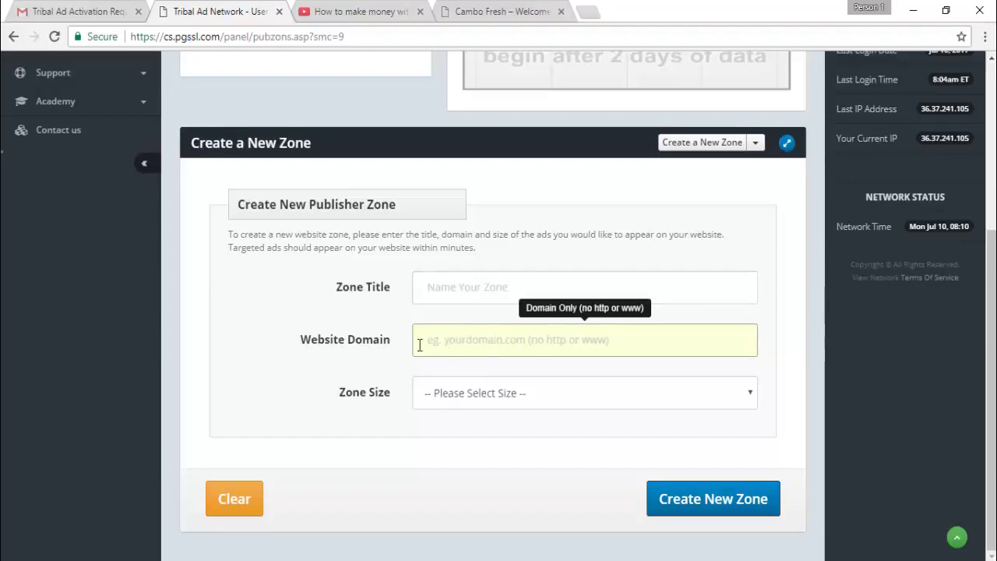
left_click(499, 11)
left_click_drag(176, 36, 248, 32)
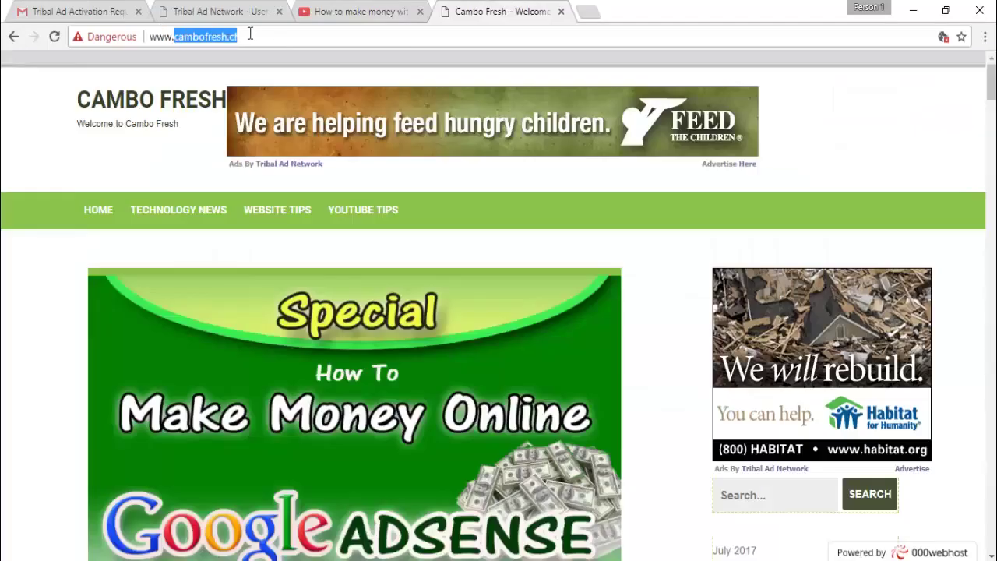
right_click(232, 41)
left_click(260, 95)
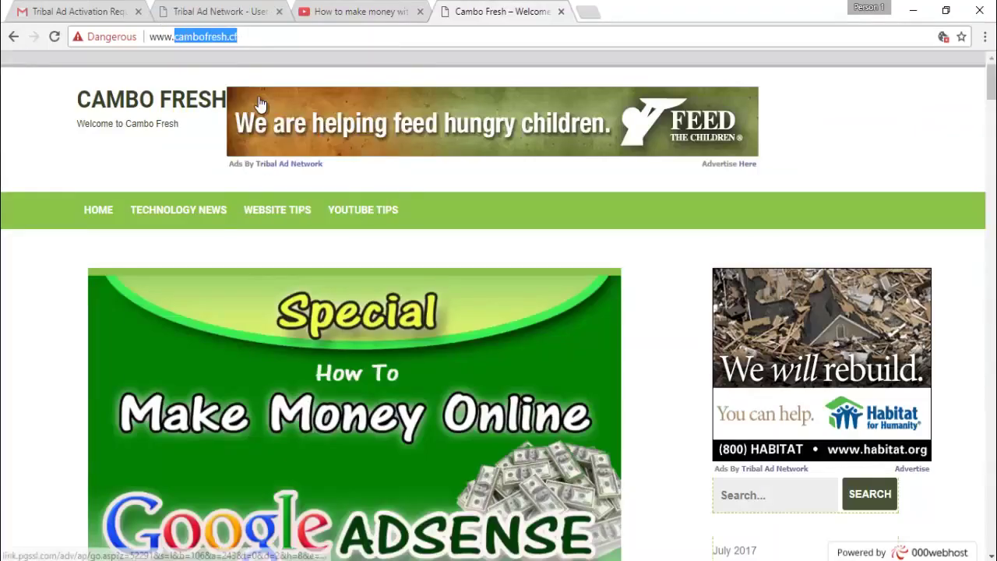
left_click(207, 14)
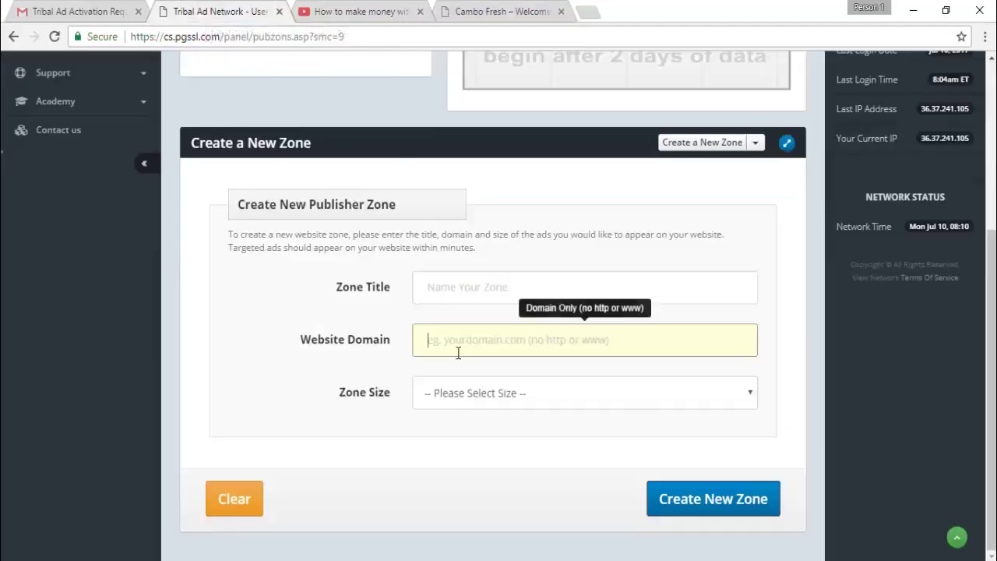
right_click(445, 340)
left_click(455, 434)
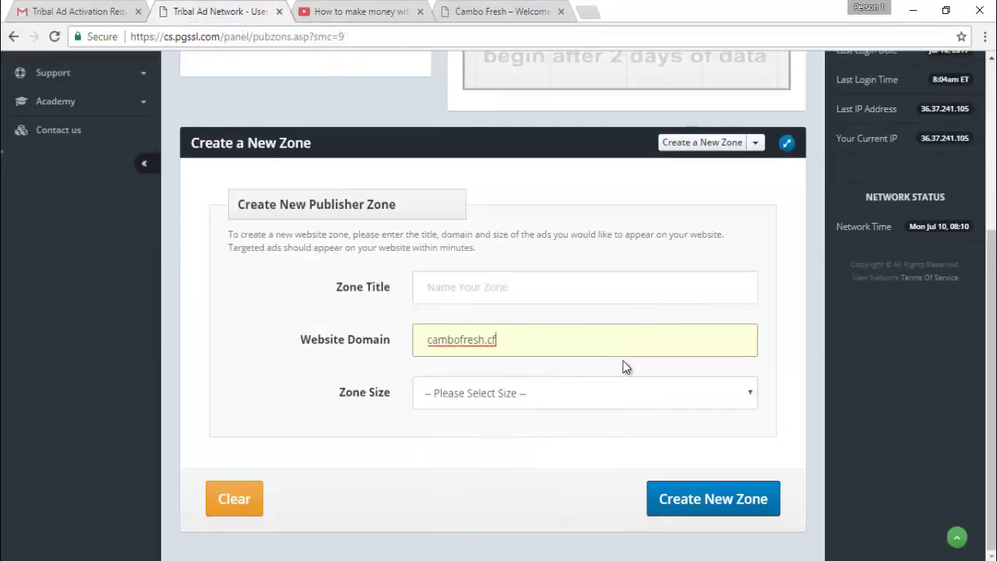
Set the zone title to cambofresh and the zone size to Leaderboard (728w x 90h)
left_click(470, 279)
mouse_move(485, 340)
left_mouse_down()
mouse_move(439, 349)
mouse_move(485, 341)
left_mouse_up()
left_click(426, 345)
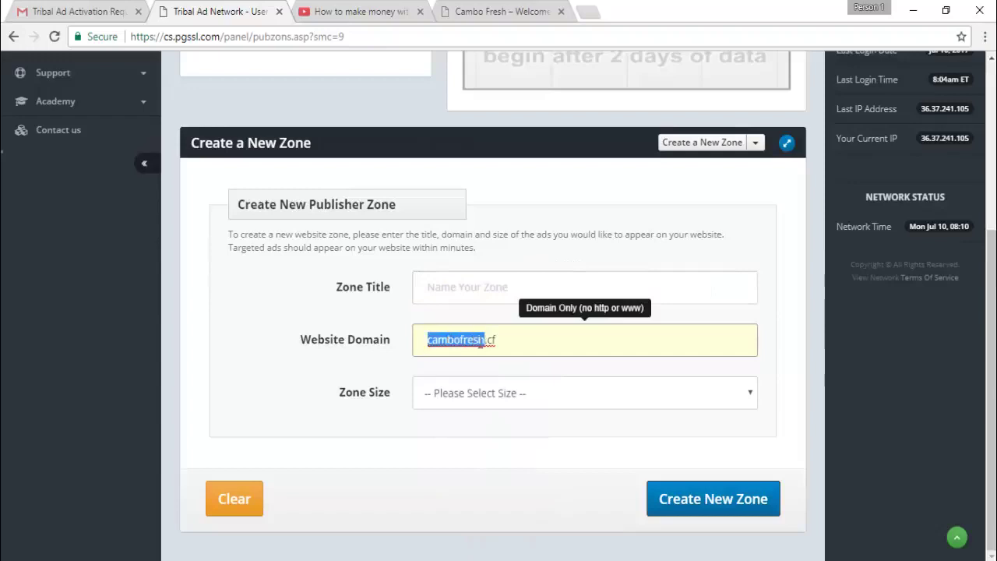
right_click(475, 341)
key("ctrl+c")
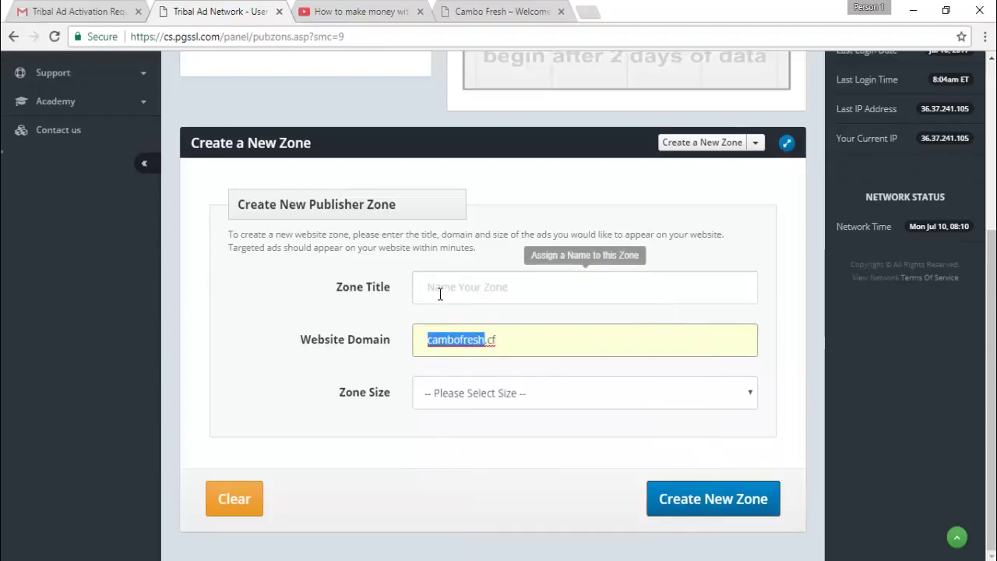
right_click(450, 298)
left_click(468, 383)
left_click(466, 396)
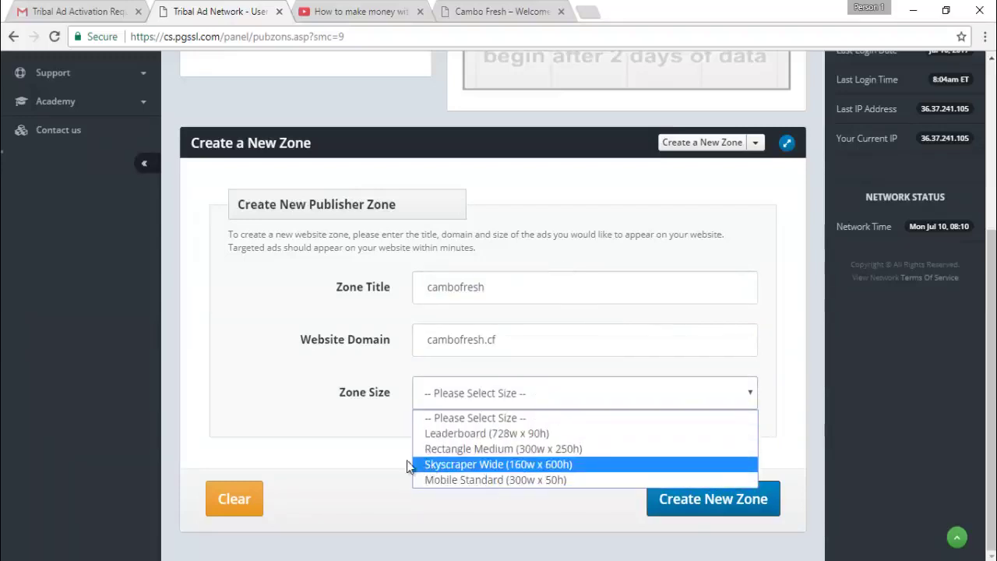
left_click(436, 434)
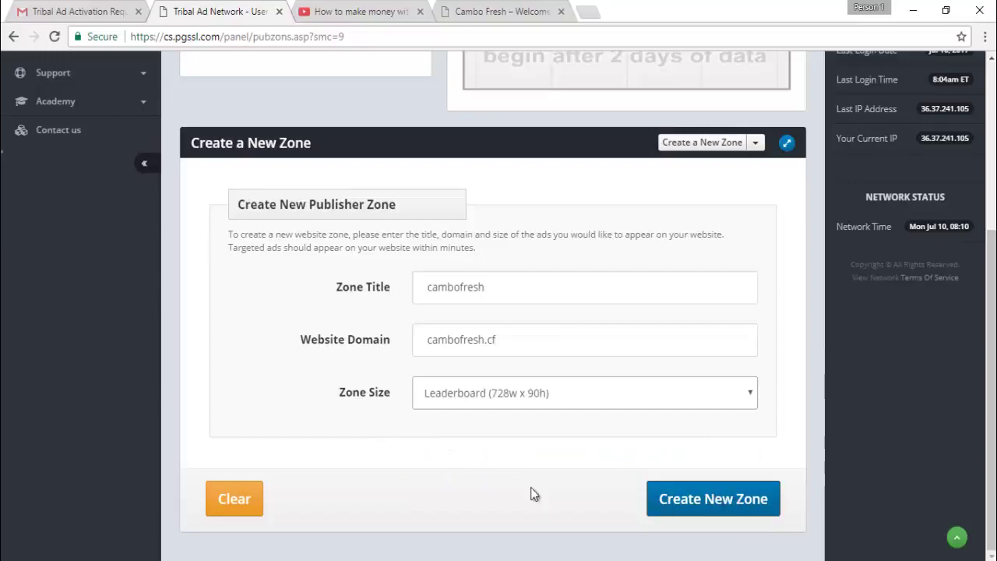
left_click(350, 11)
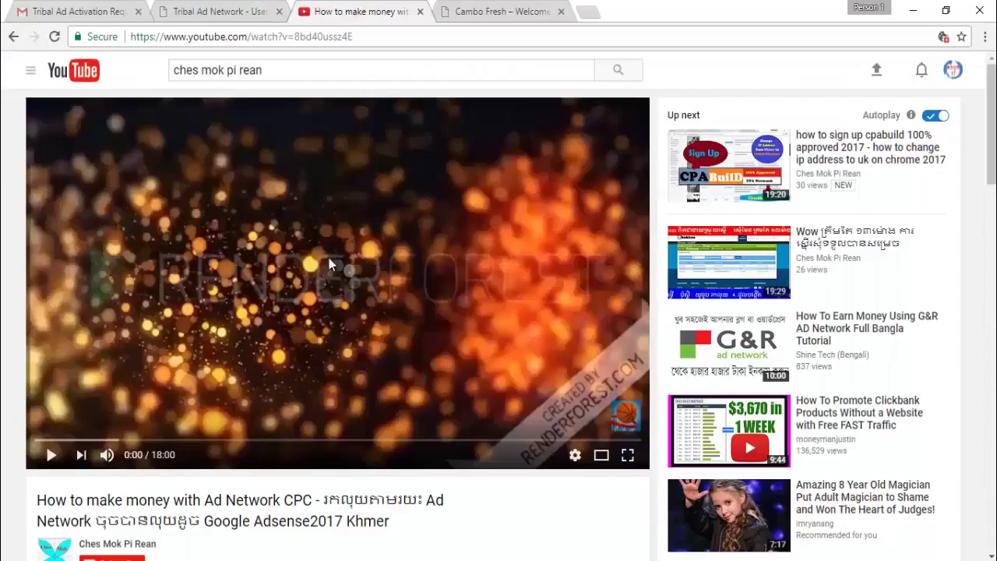
left_click(221, 12)
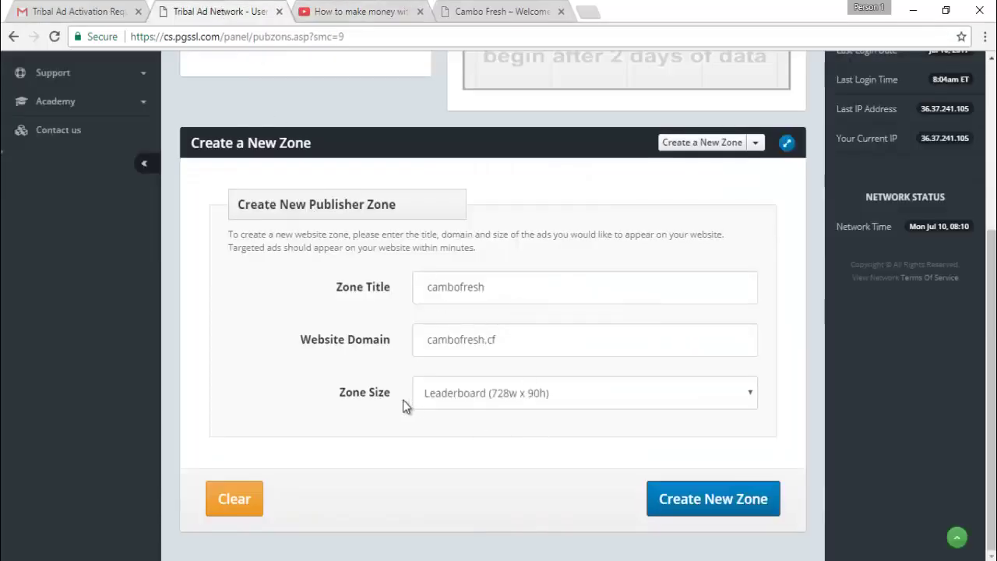
scroll(853, 362, "up", 3)
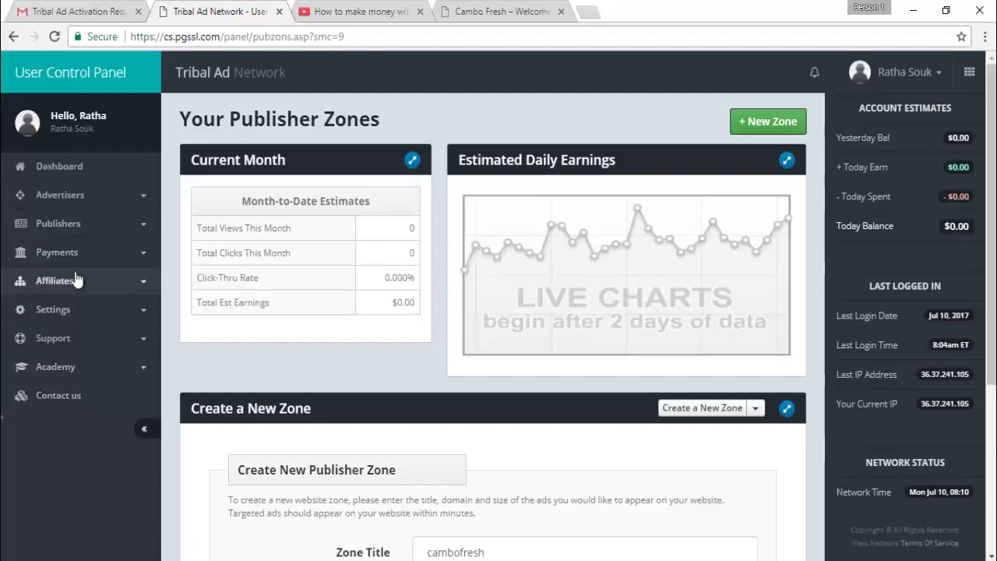
Open Payments > Account Statement and scroll through the empty July 2017 statement
left_click(55, 252)
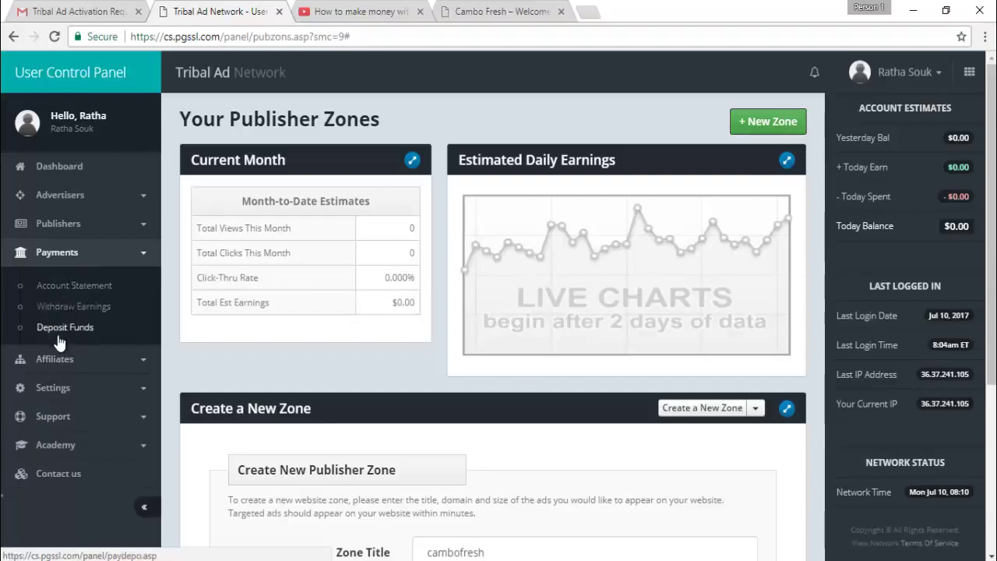
left_click(64, 286)
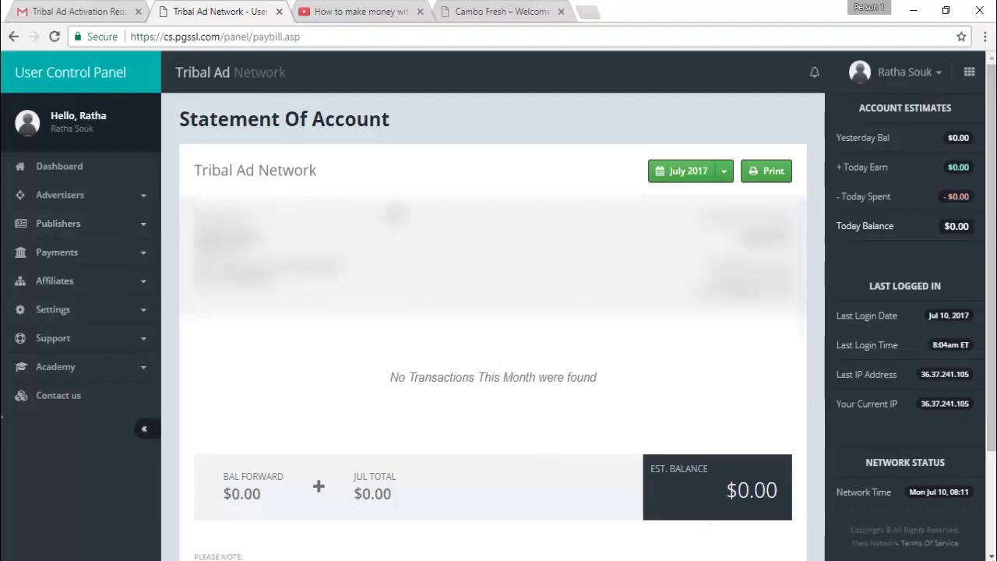
scroll(499, 312, "down", 2)
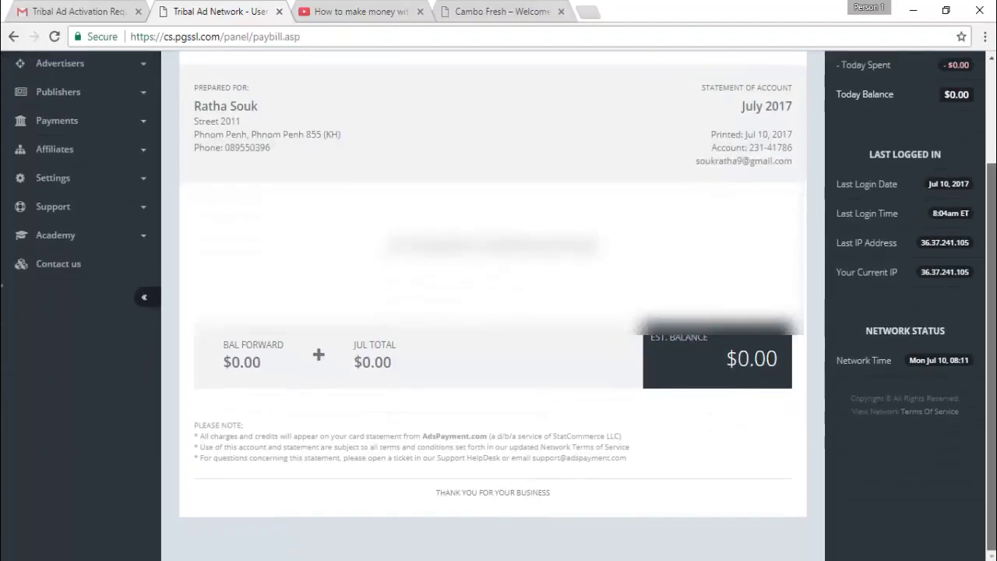
scroll(498, 311, "up", 2)
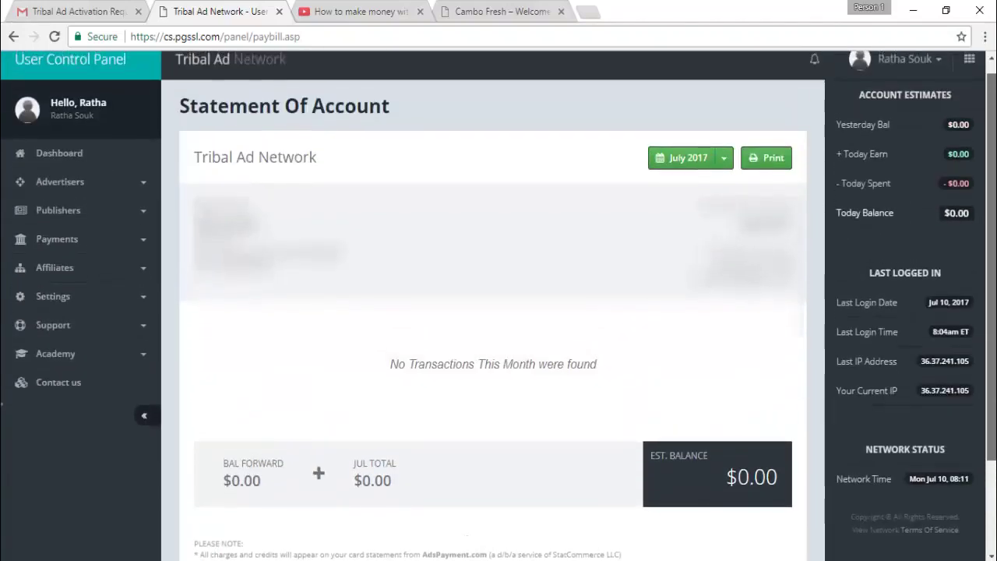
scroll(1, 404, "up", 1)
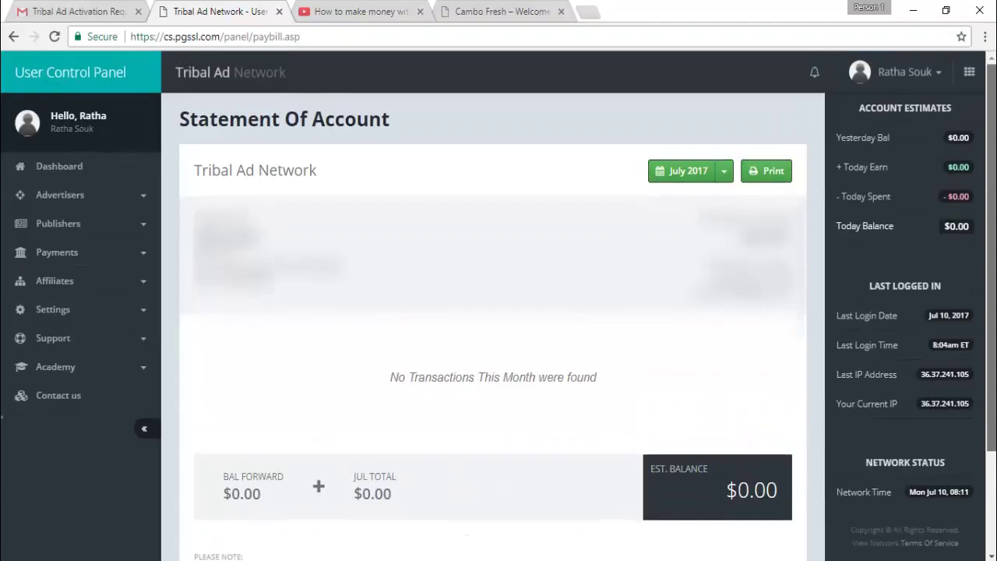
Go back to the Dashboard and scroll through its zero views, referrals and $0.00 profit
left_click(67, 171)
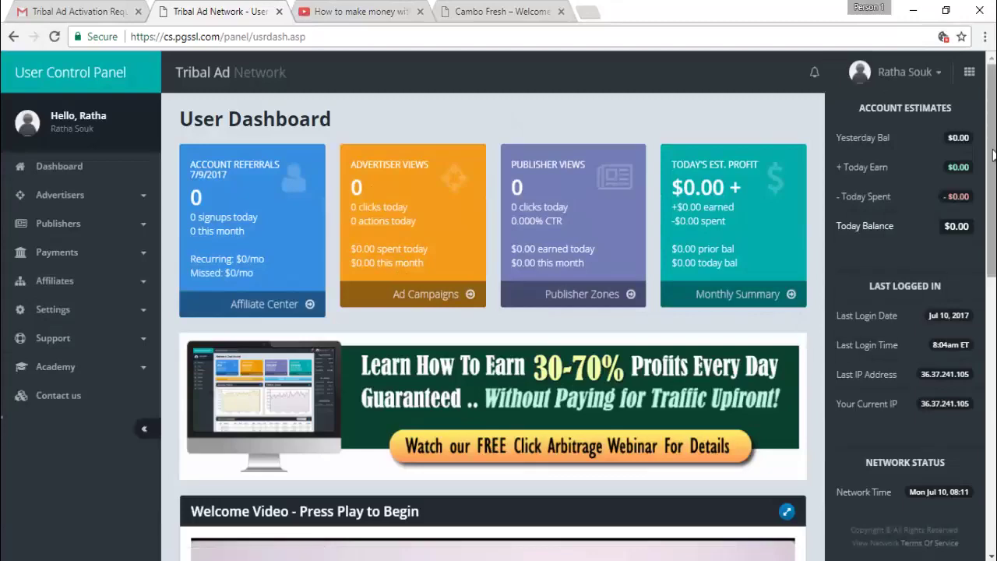
scroll(487, 450, "down", 3)
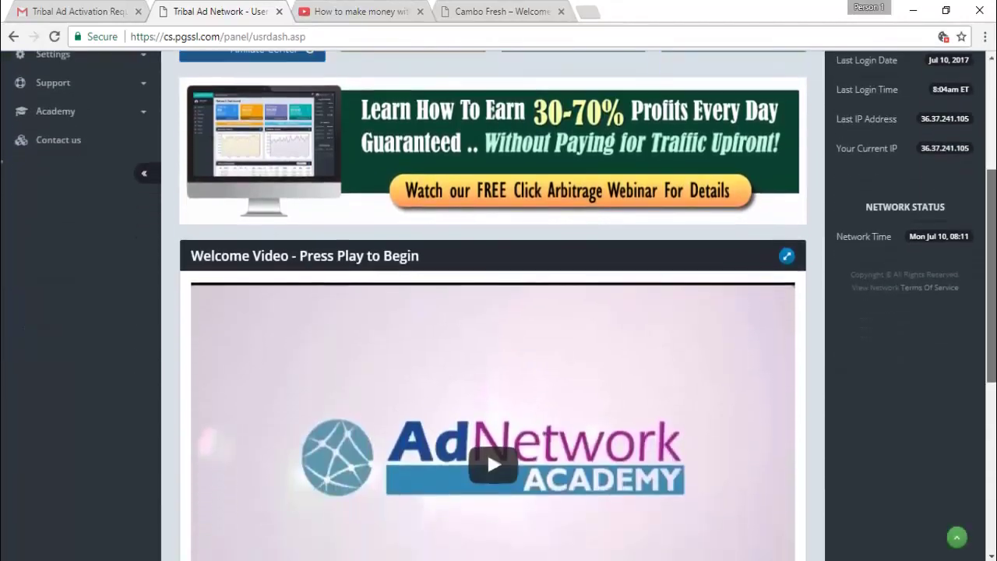
scroll(487, 450, "up", 3)
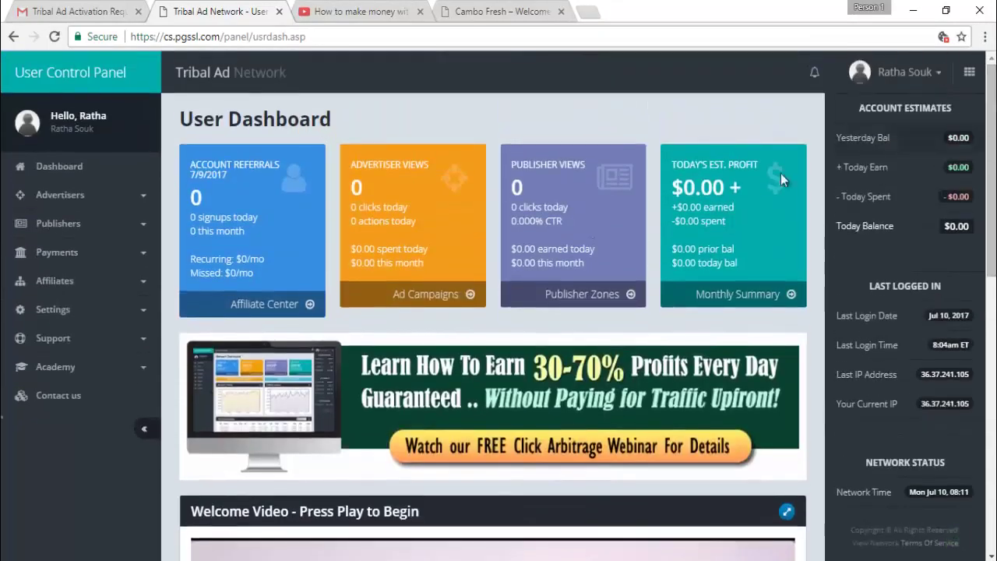